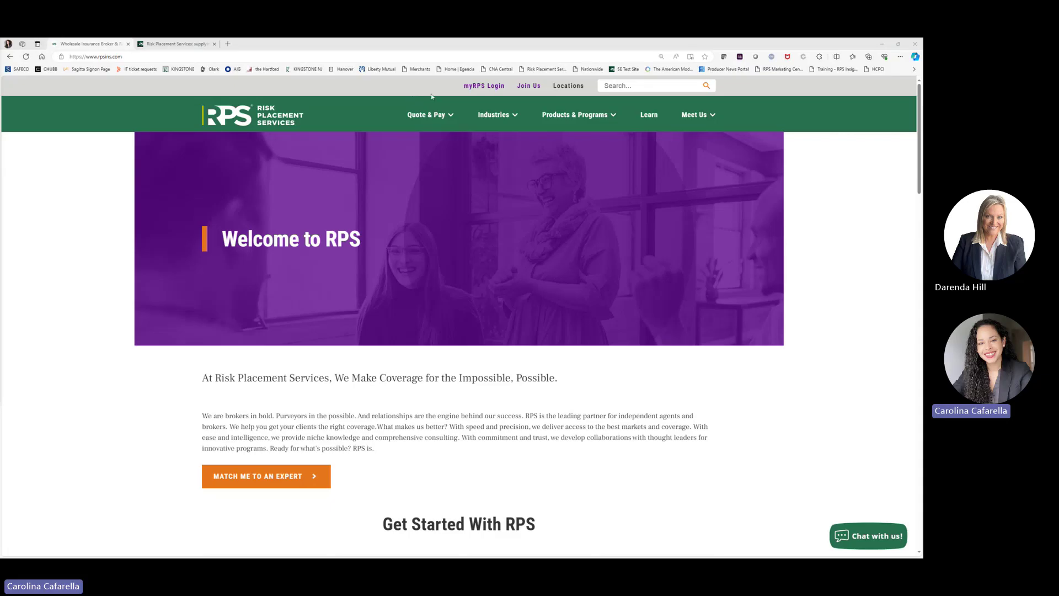
Step: Log in to myRPS with the agency account e-mail and password
click(474, 87)
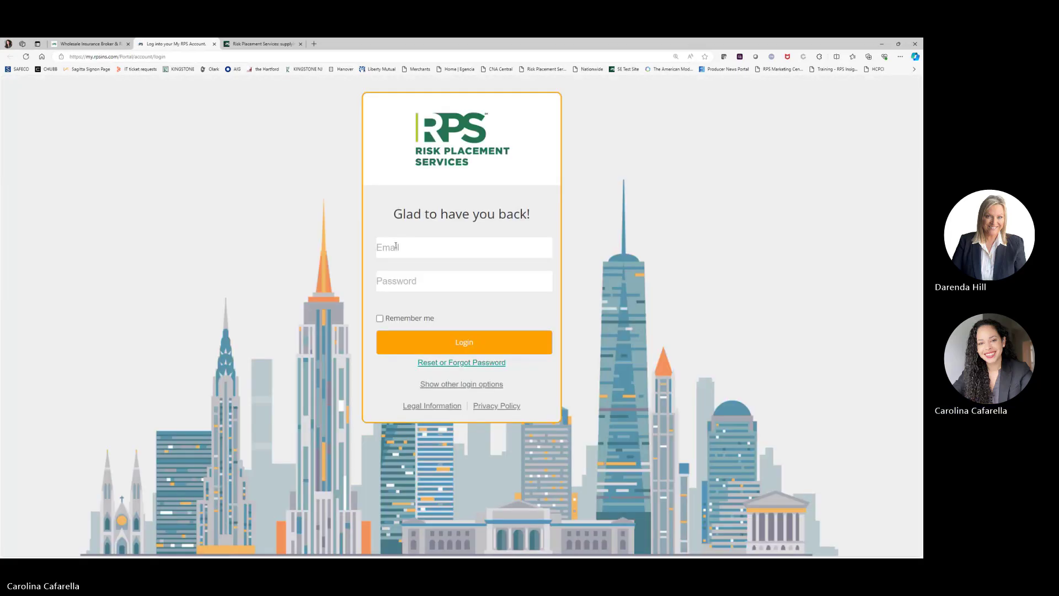
click(395, 246)
key(Tab)
text(••••••••••••••)
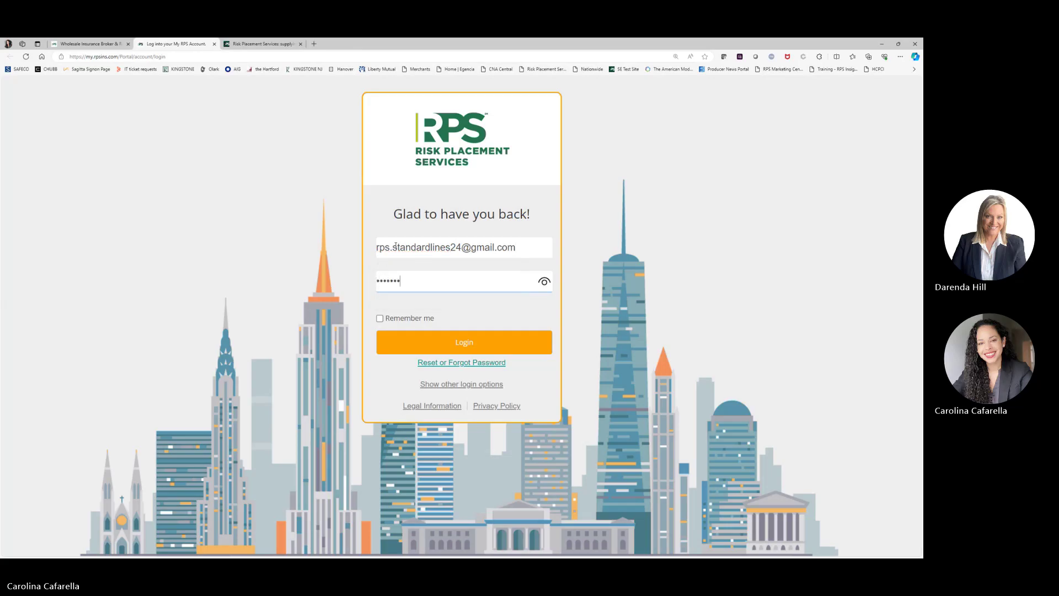
key(Return)
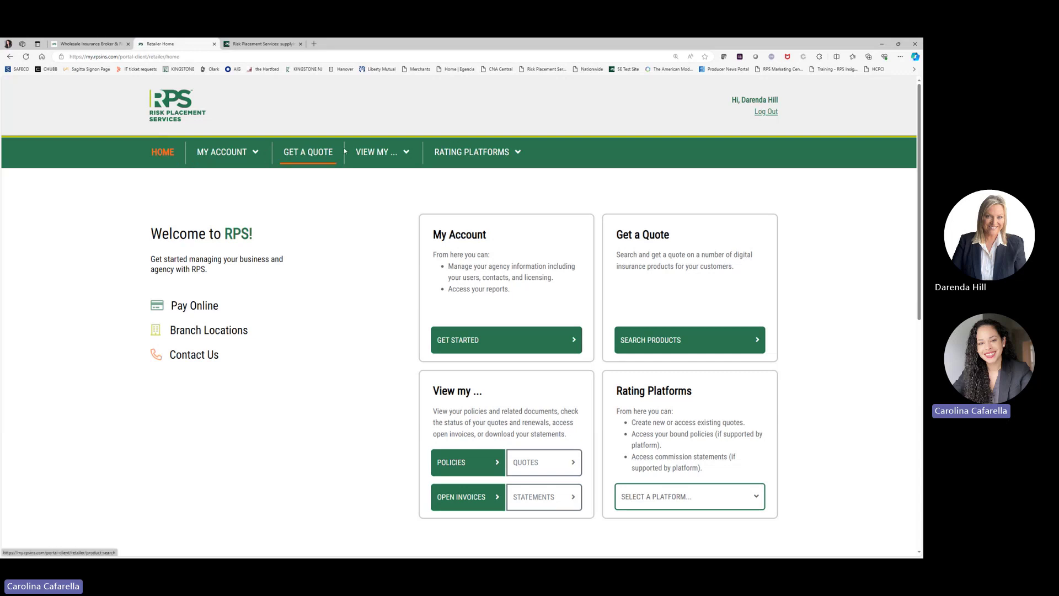
Step: Launch RPS Standard Lines from the Rating Platforms menu
click(483, 158)
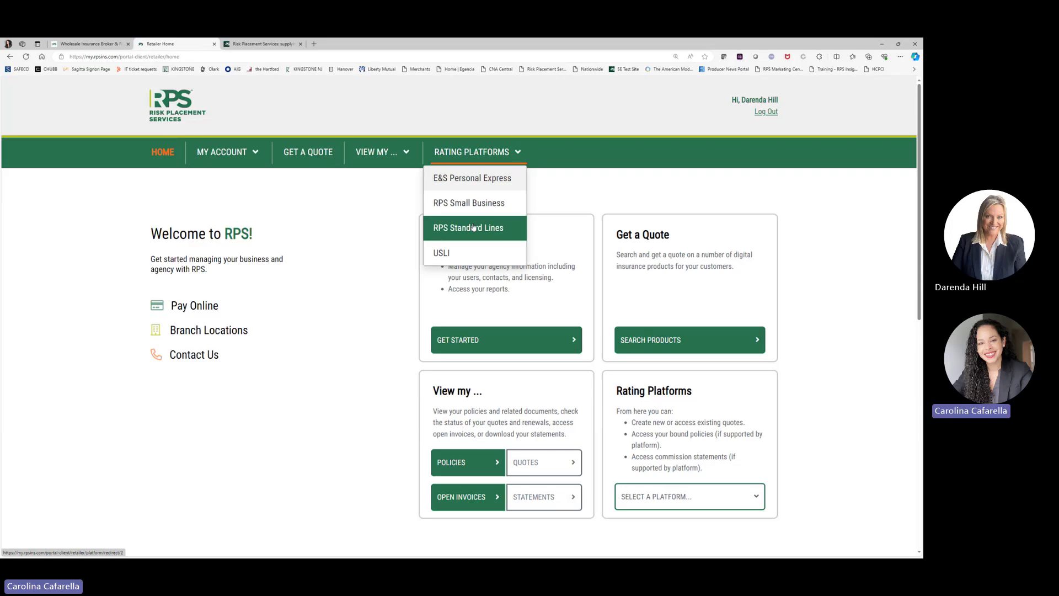
click(277, 47)
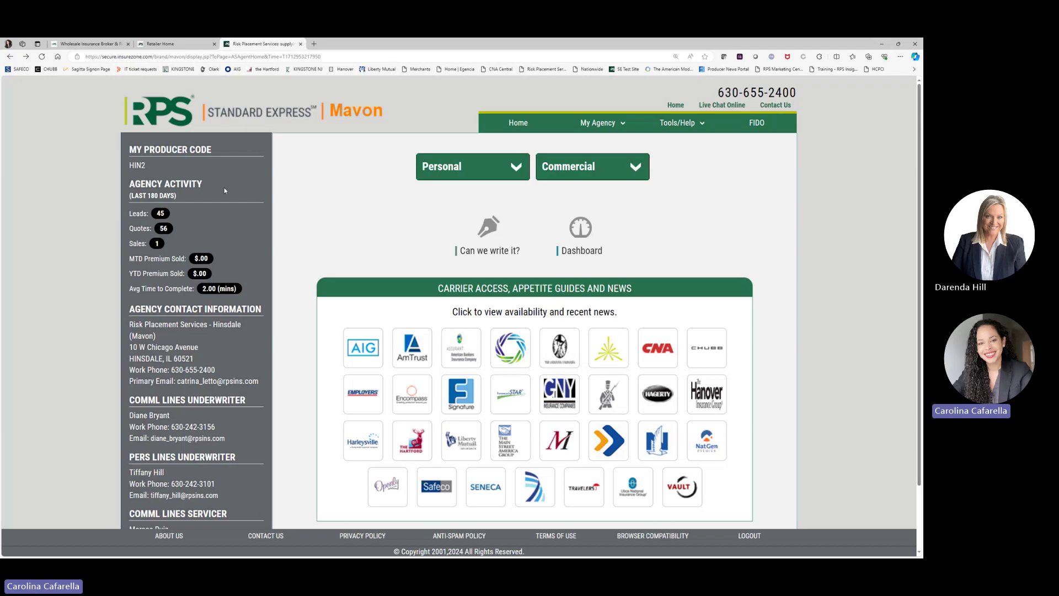
scroll(225, 191, down, 2)
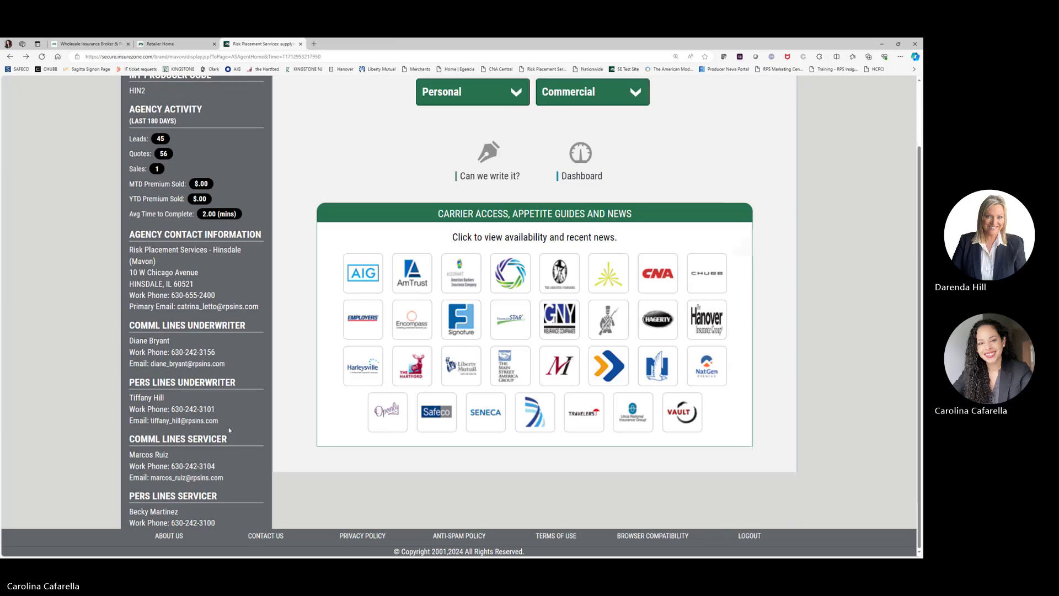
scroll(229, 430, up, 2)
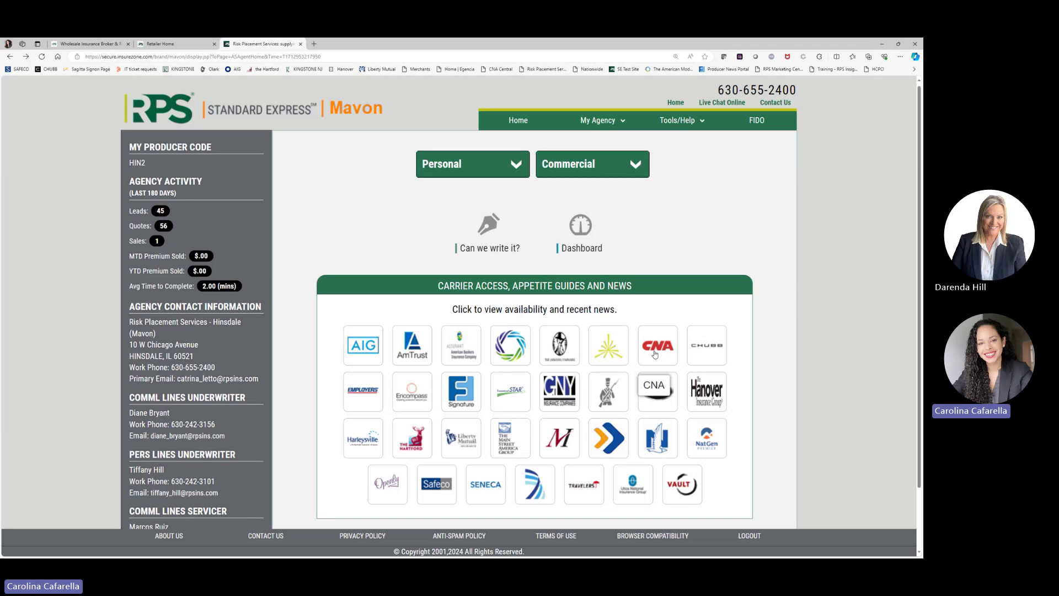
click(699, 388)
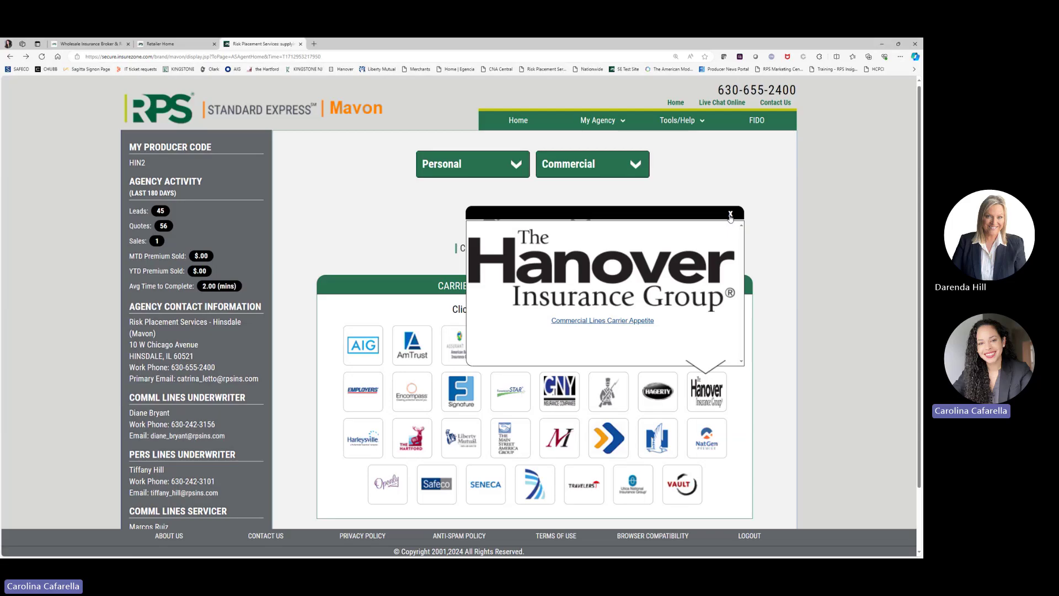
click(730, 215)
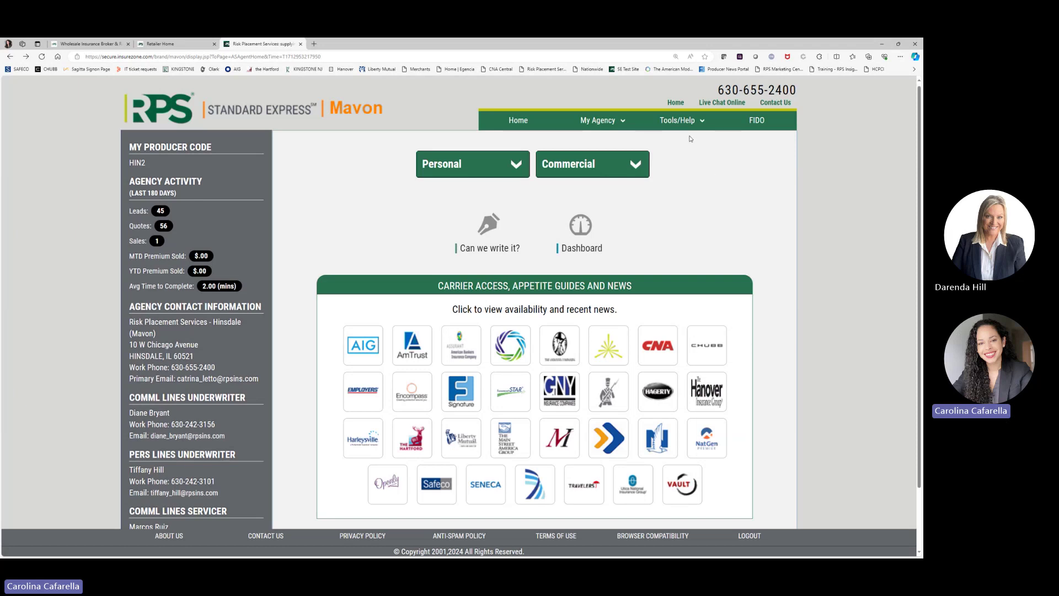
mouse_move(677, 120)
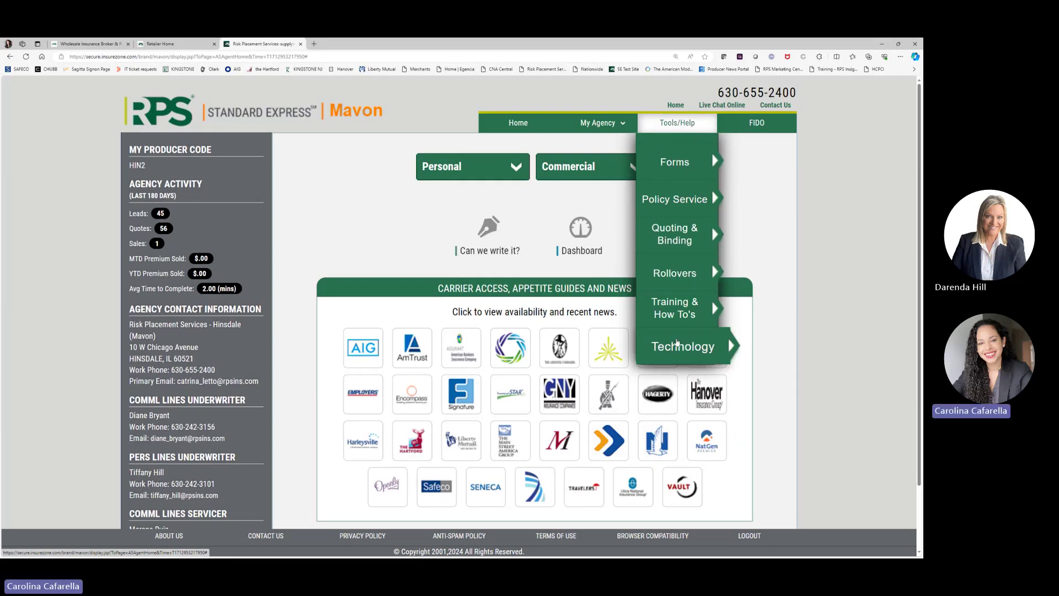
mouse_move(677, 343)
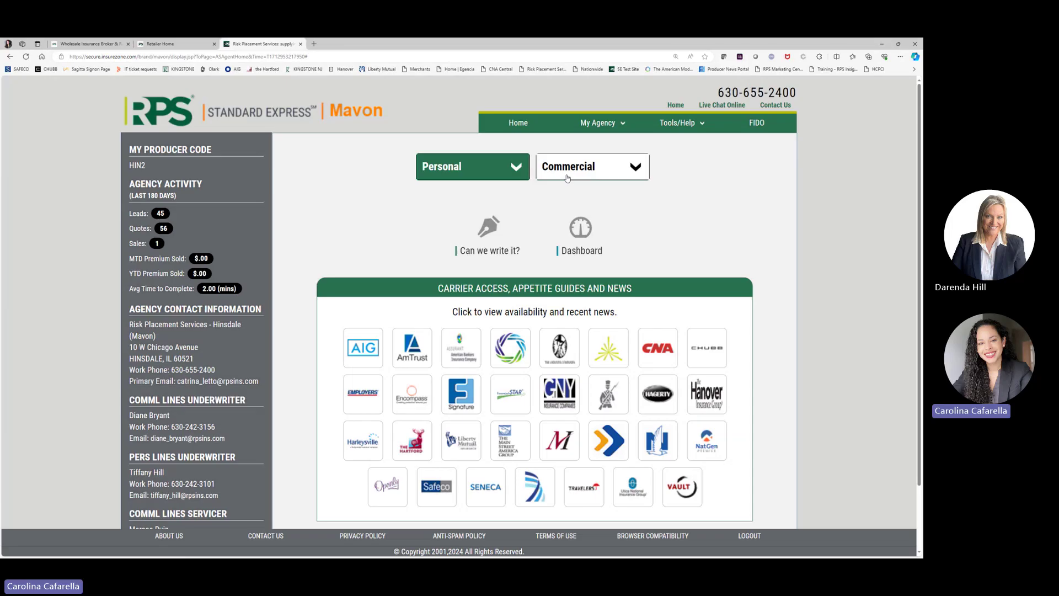
Step: Start a new Home application from the Personal lines menu
click(500, 175)
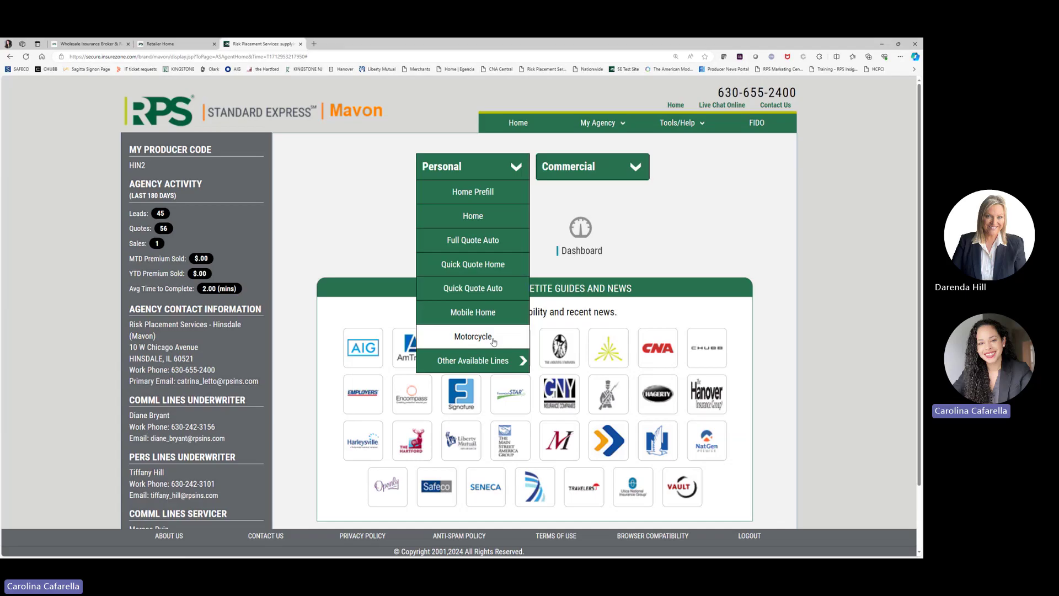
mouse_move(489, 360)
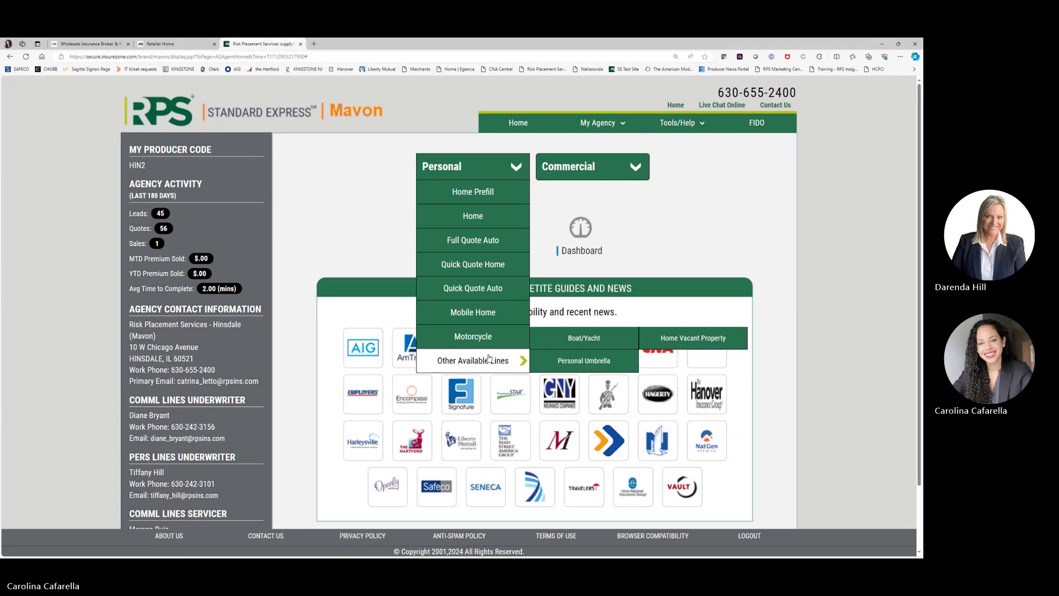
click(476, 216)
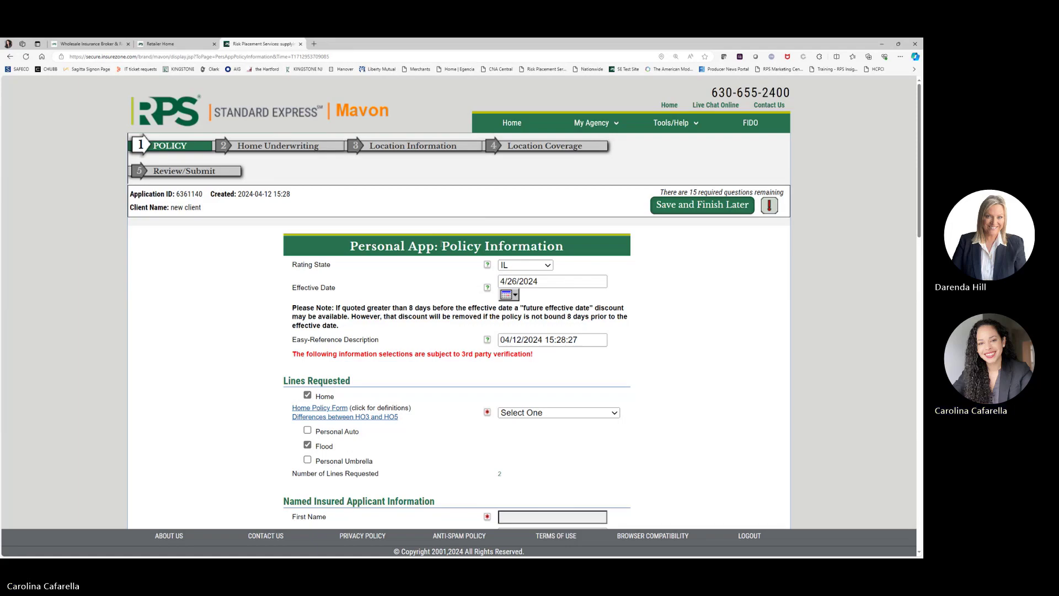
Step: Drop Flood from the requested lines and look over the home policy form choices
scroll(515, 219, down, 1)
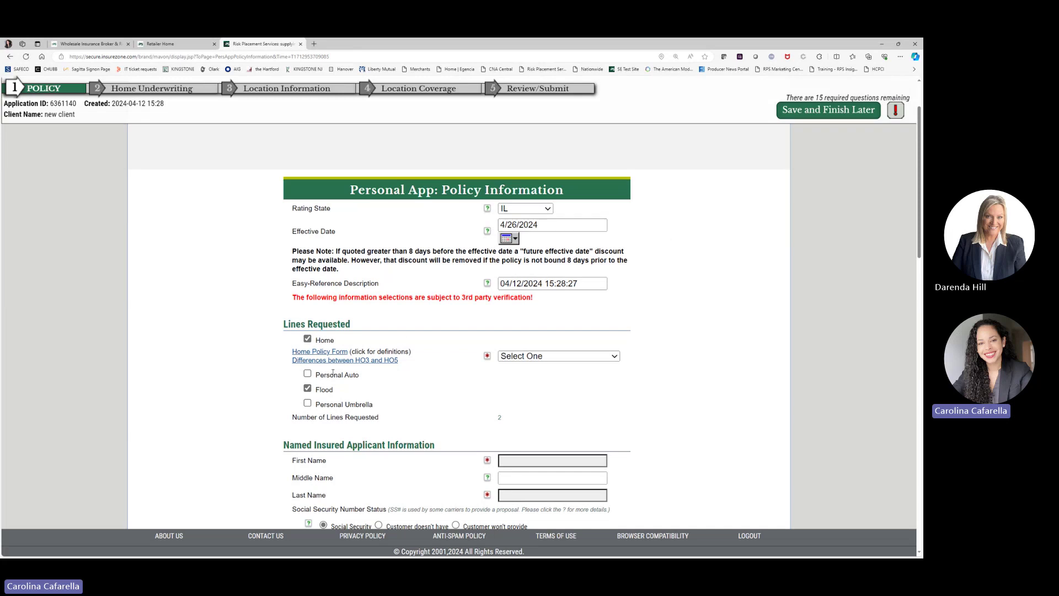
click(308, 388)
click(559, 359)
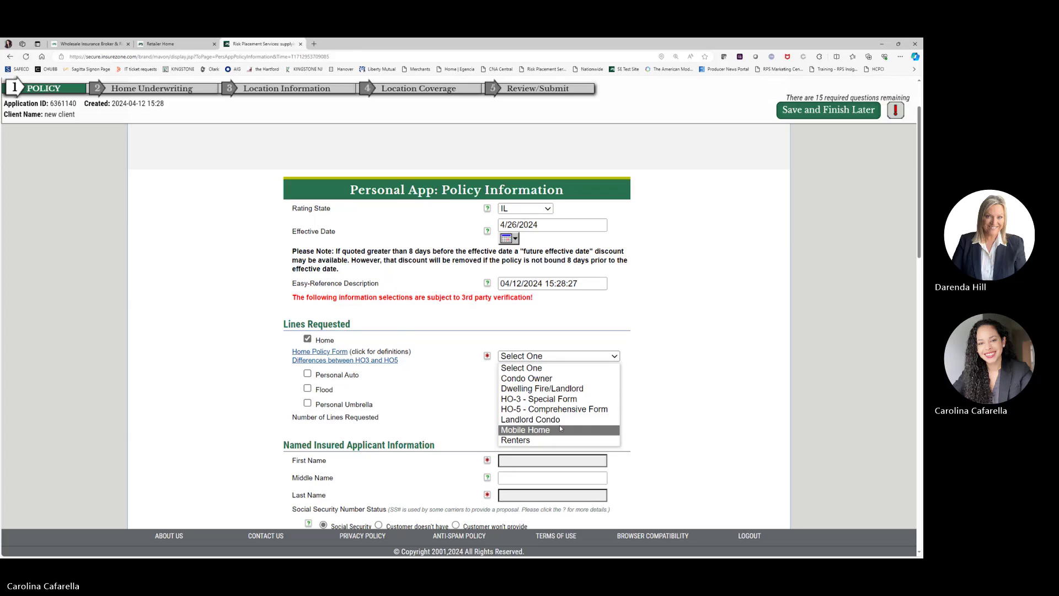
scroll(489, 402, down, 1)
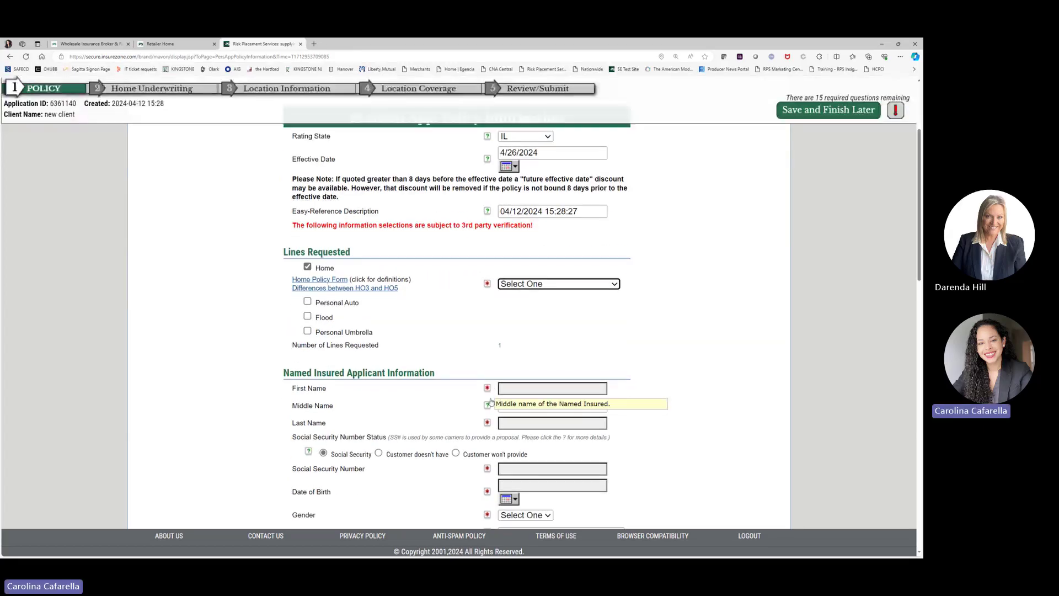
mouse_move(487, 422)
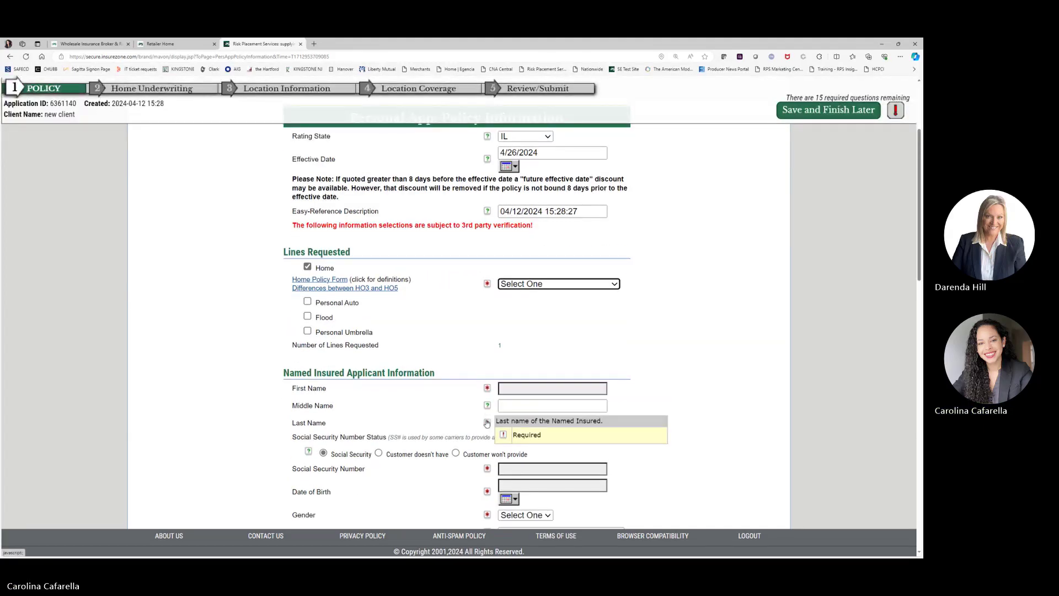
scroll(487, 423, down, 1)
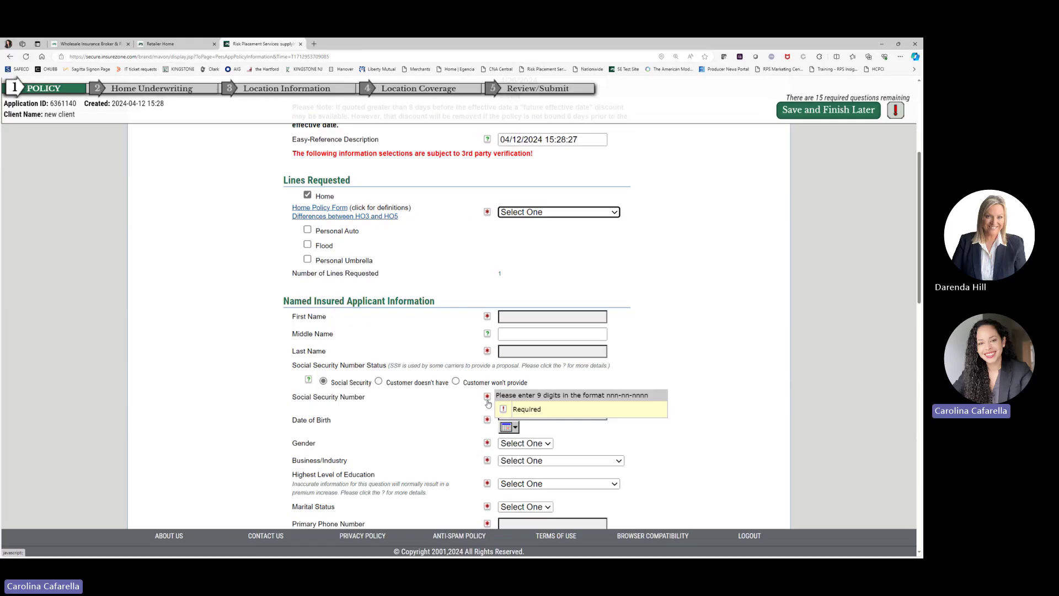
scroll(487, 414, down, 1)
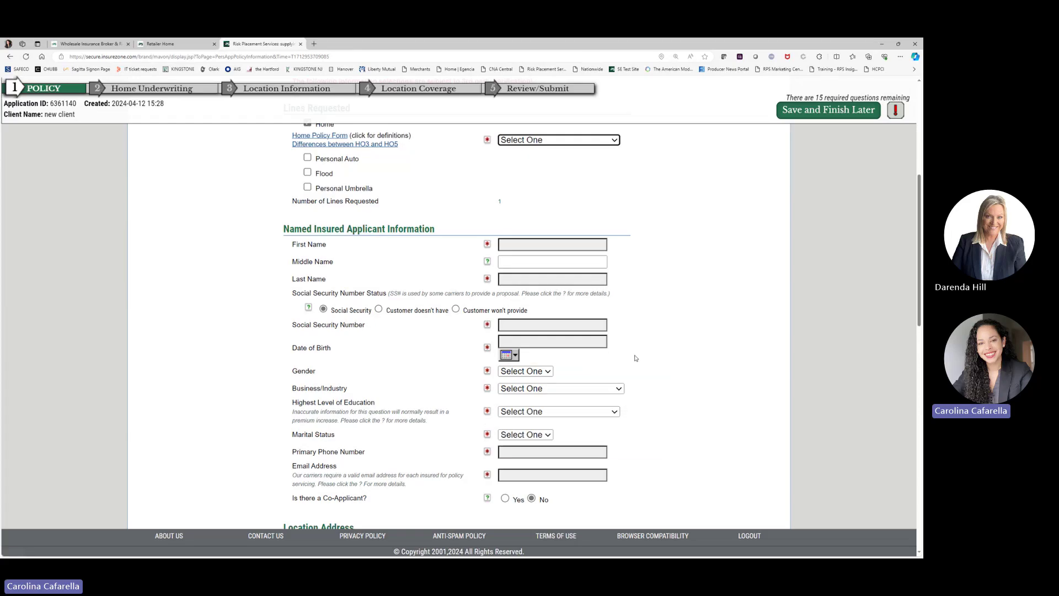
click(648, 335)
Step: Scroll through the rest of the unfilled Policy Information page
scroll(648, 335, down, 6)
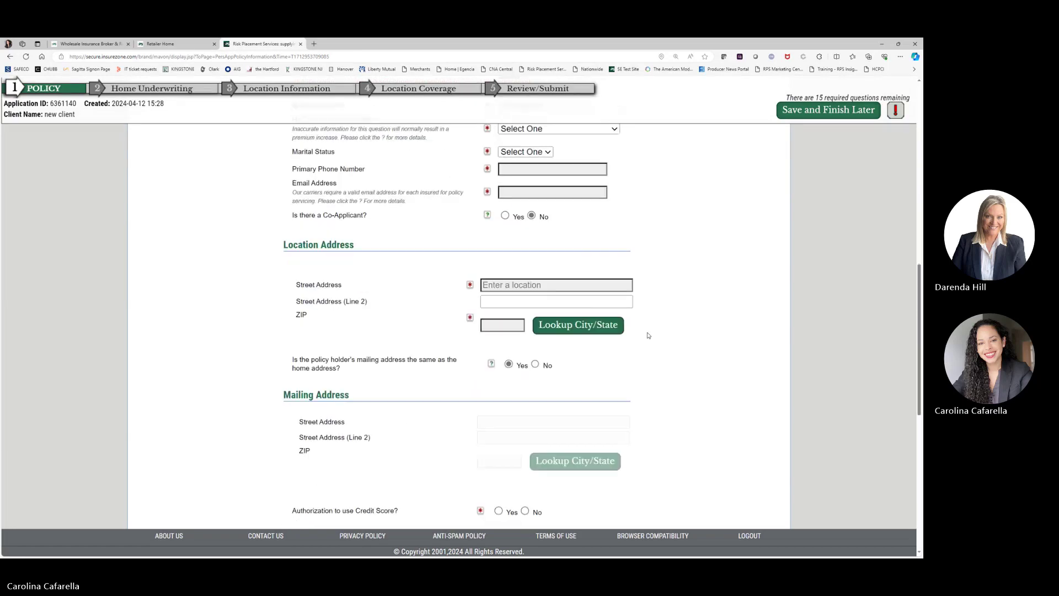
scroll(648, 335, down, 5)
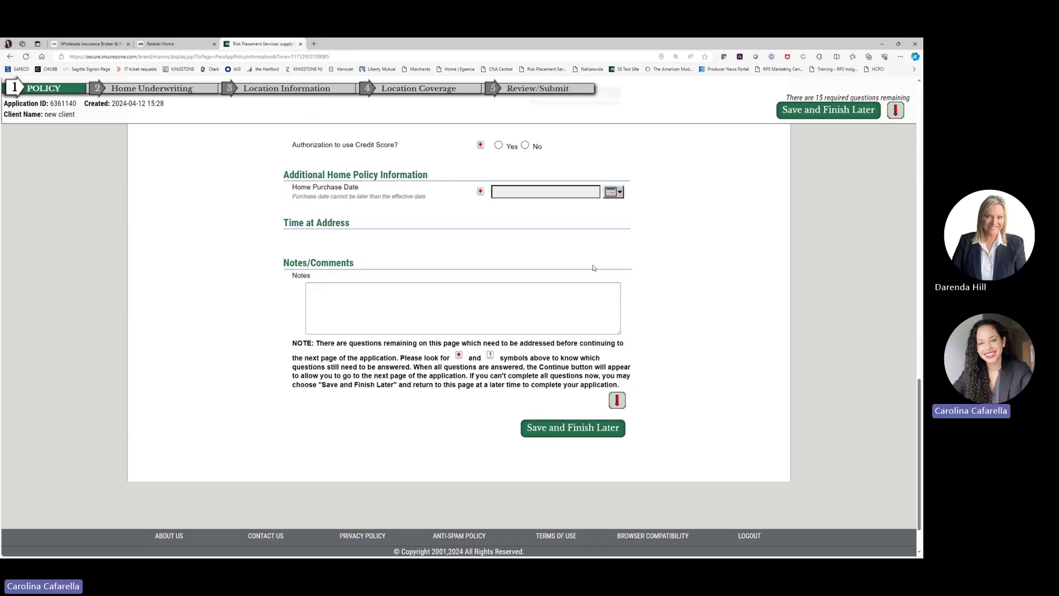
scroll(593, 268, up, 2)
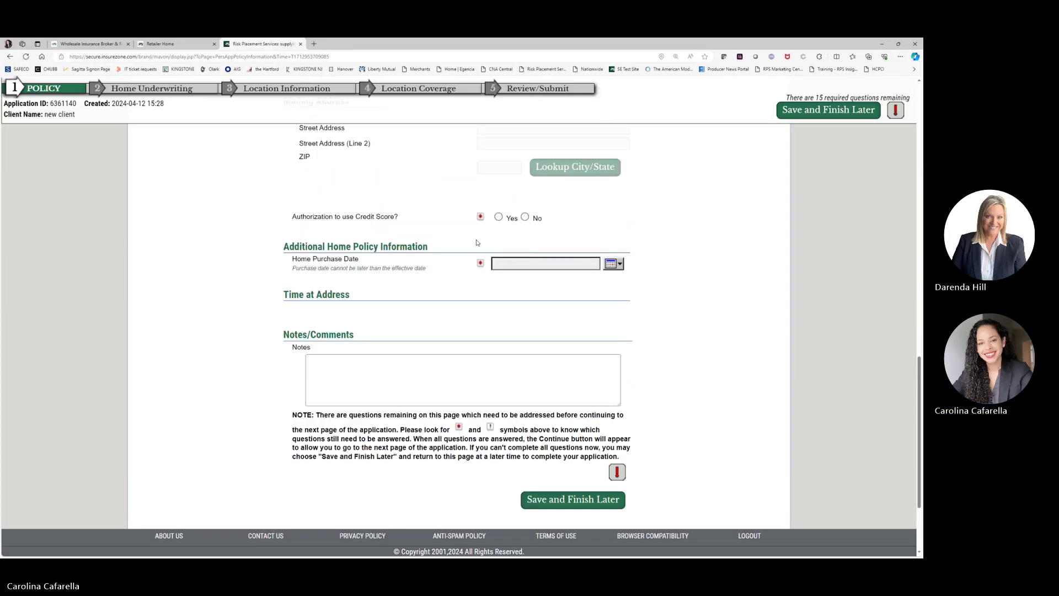
scroll(476, 244, down, 2)
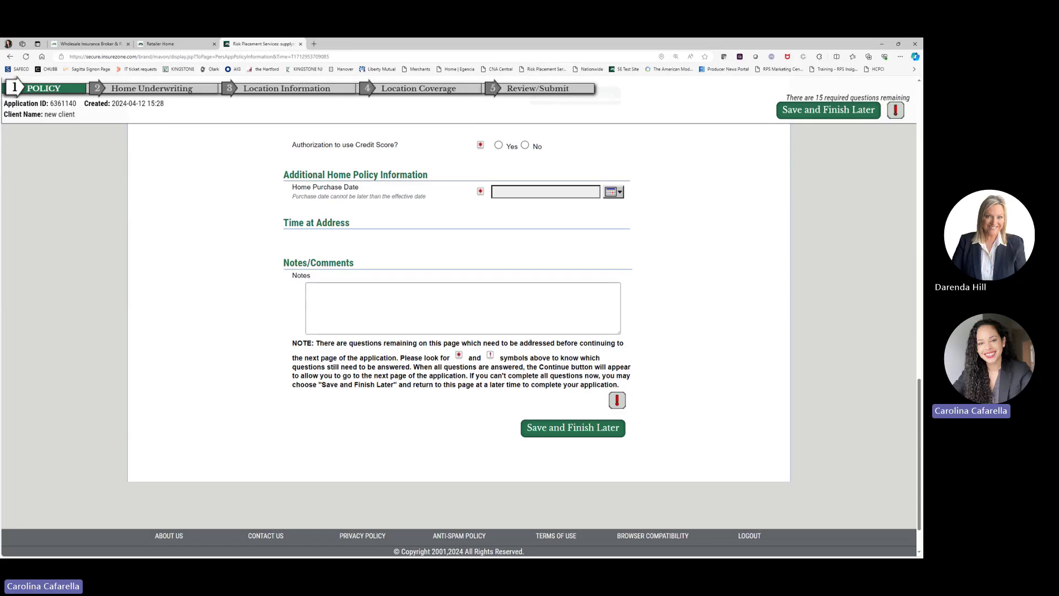
Step: Save the application to finish later and list the 6 unsubmitted applications
click(557, 432)
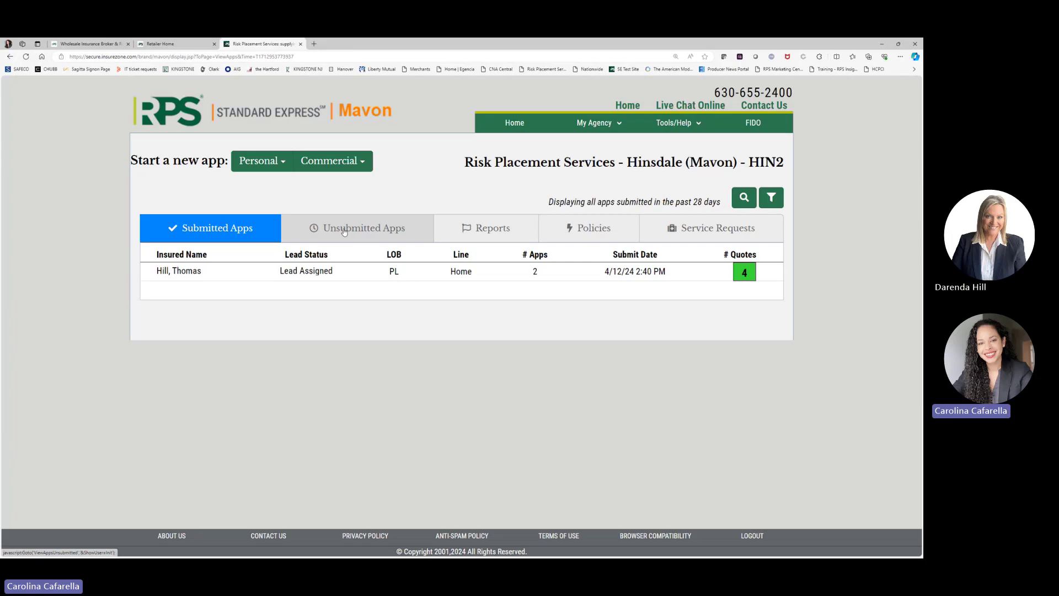
click(344, 232)
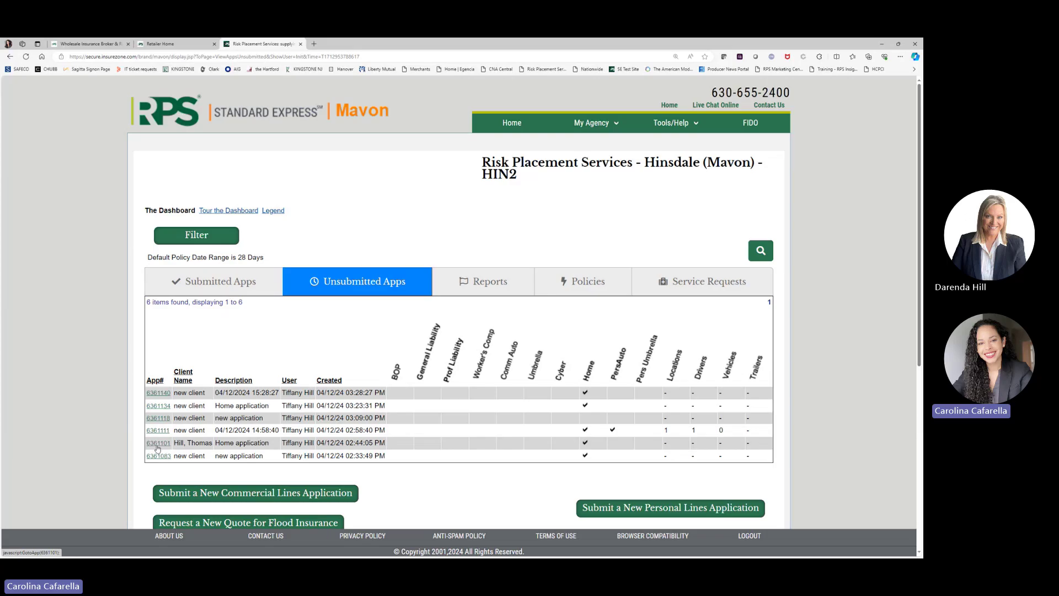
Step: Open the saved Home application, review its summary, and submit it for quoting
click(158, 448)
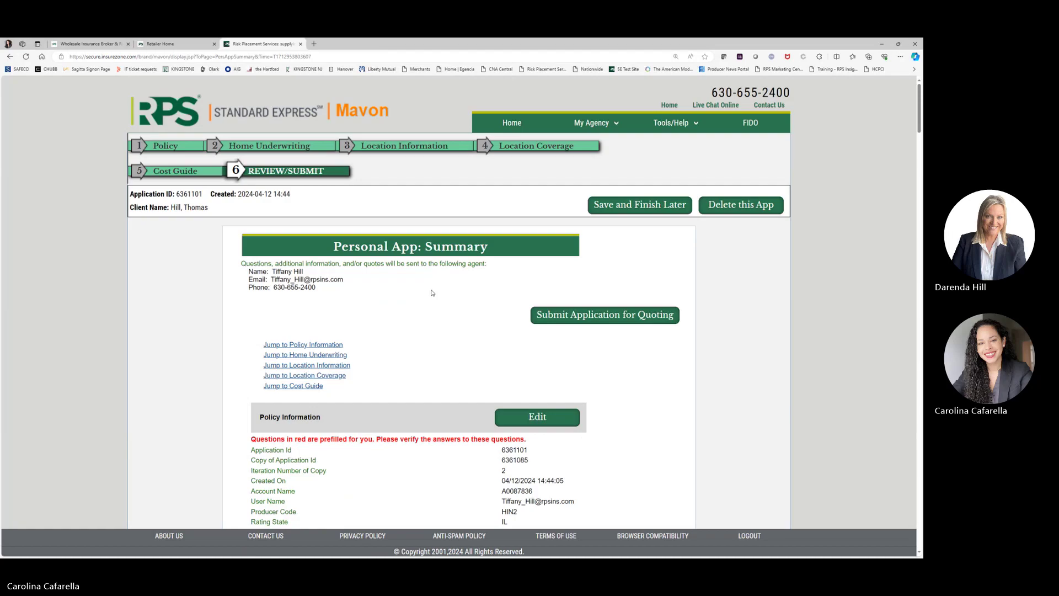
scroll(469, 287, down, 1)
scroll(501, 285, down, 1)
scroll(511, 353, down, 5)
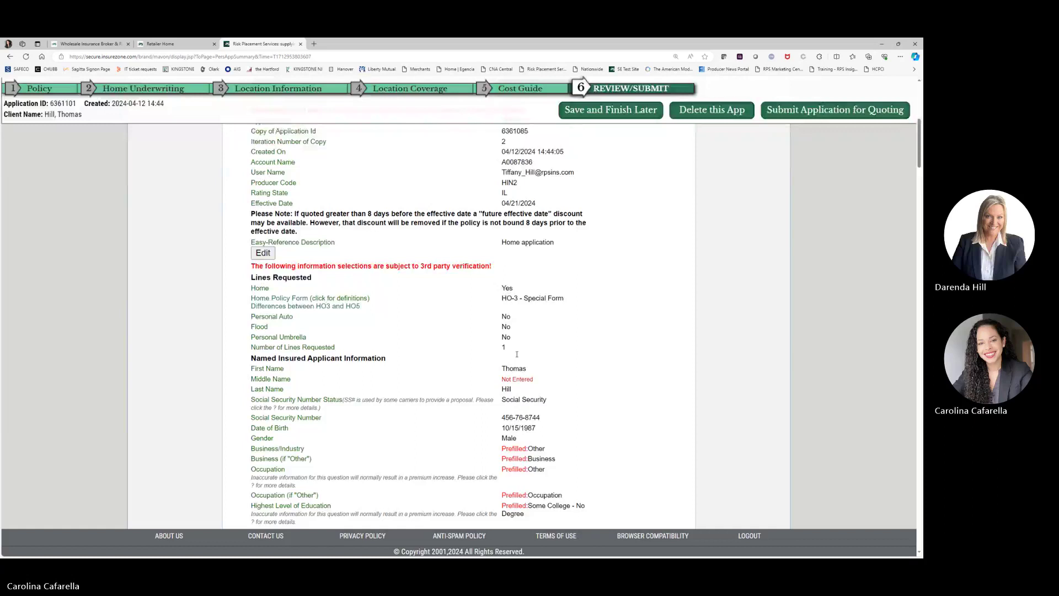
scroll(559, 340, down, 8)
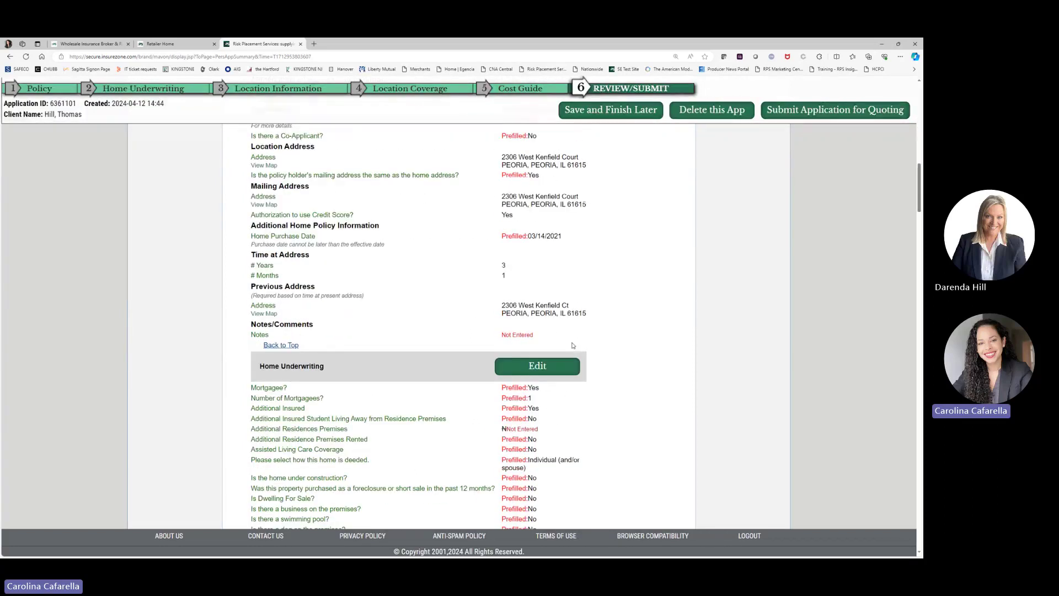
scroll(593, 351, down, 12)
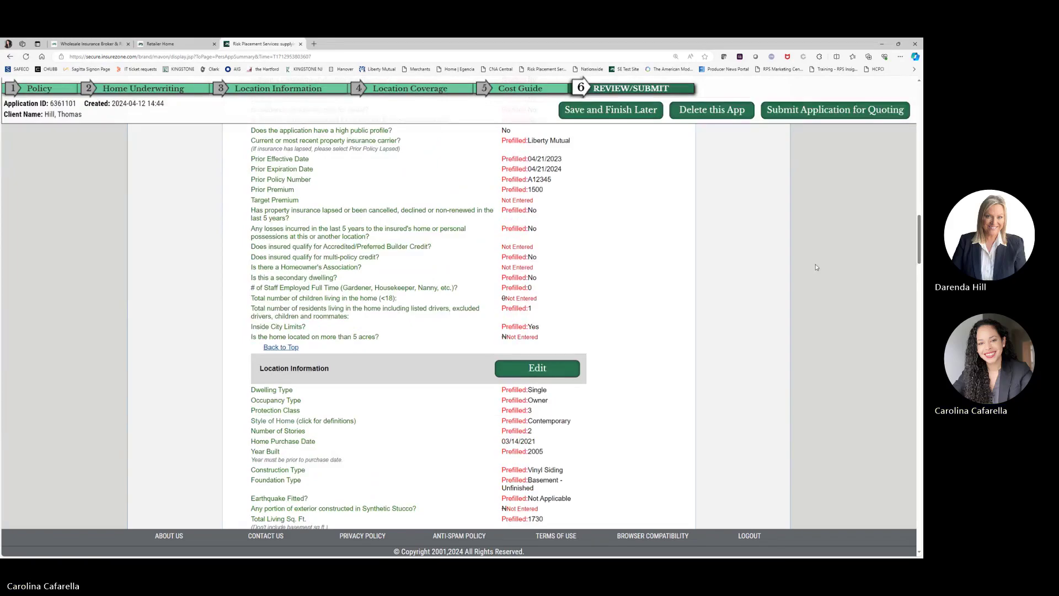
drag(919, 263, 901, 389)
scroll(902, 389, down, 10)
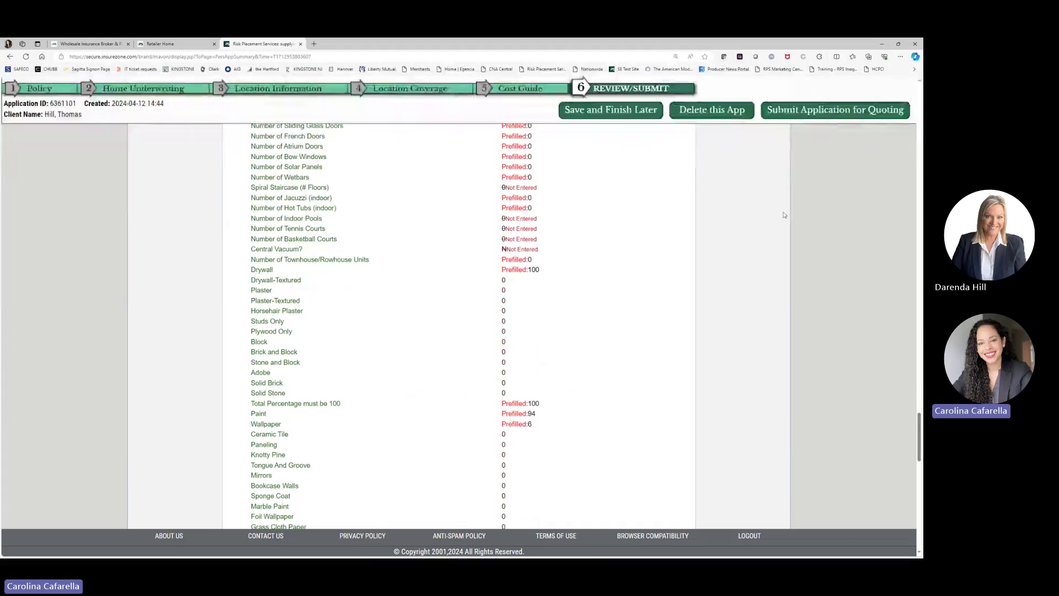
click(800, 112)
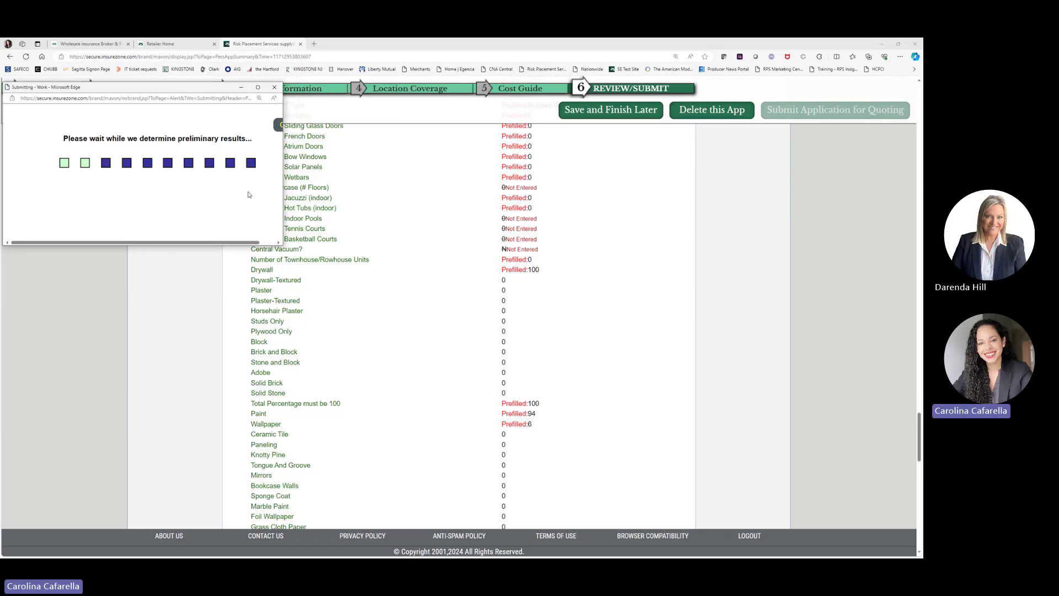
Step: Move the Carrier Endorsements popup to the centre and scroll down its per-carrier options
drag(157, 93, 457, 98)
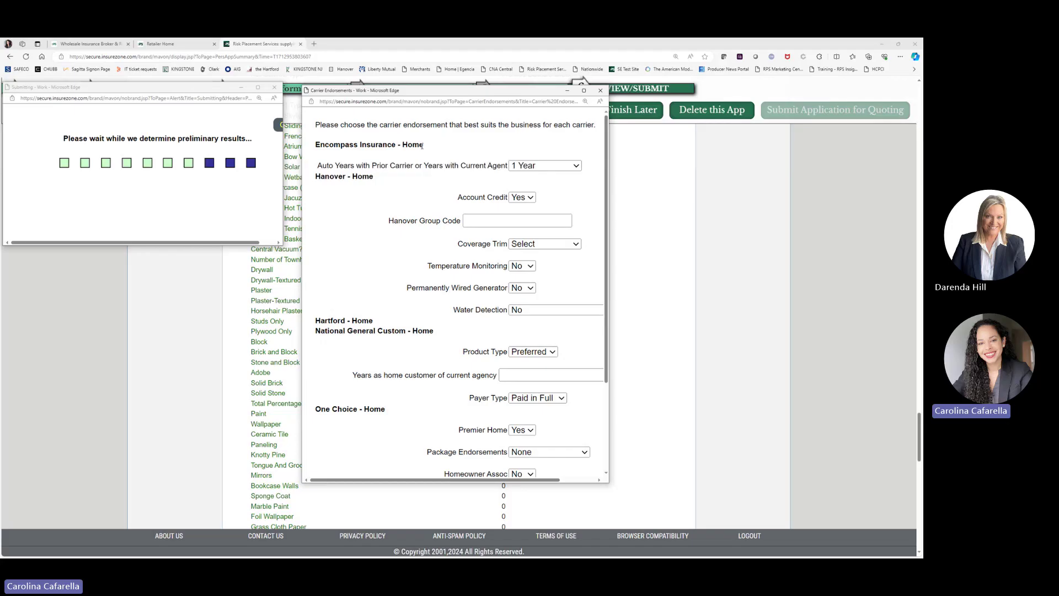
scroll(422, 147, down, 2)
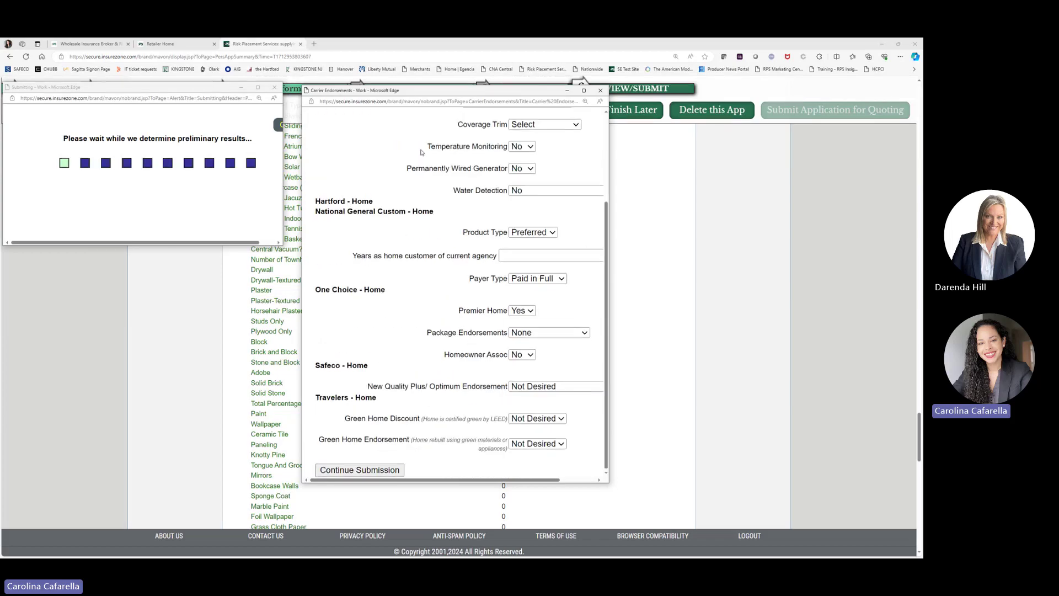
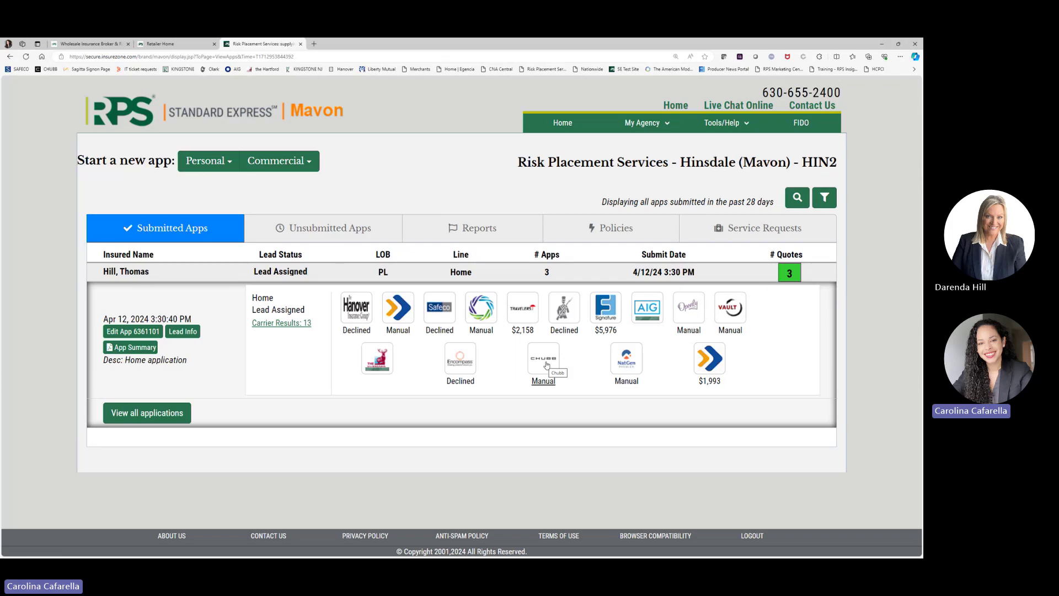
click(547, 366)
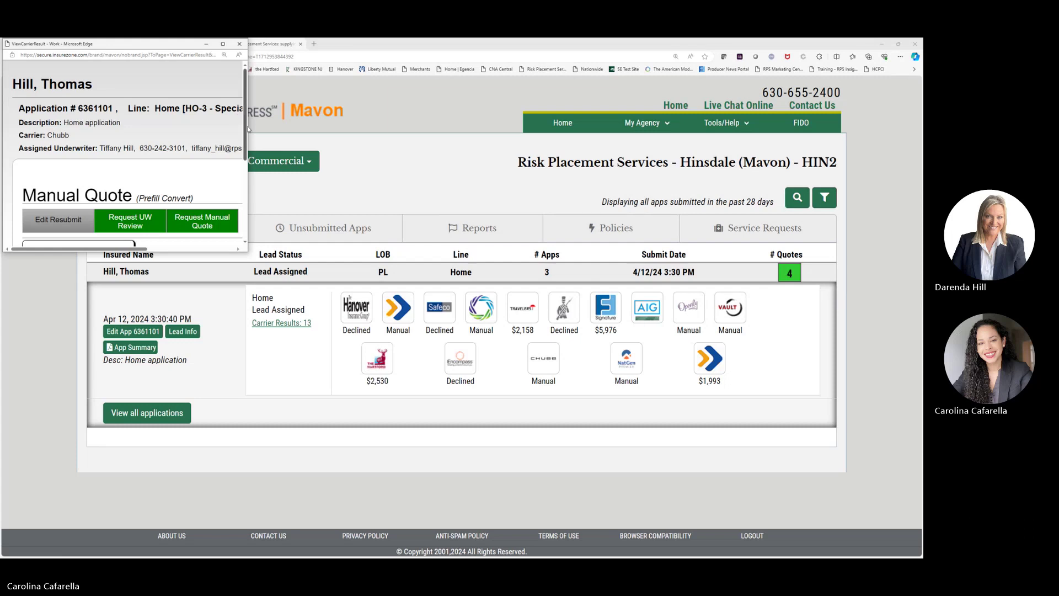
drag(248, 129, 322, 132)
scroll(290, 185, down, 1)
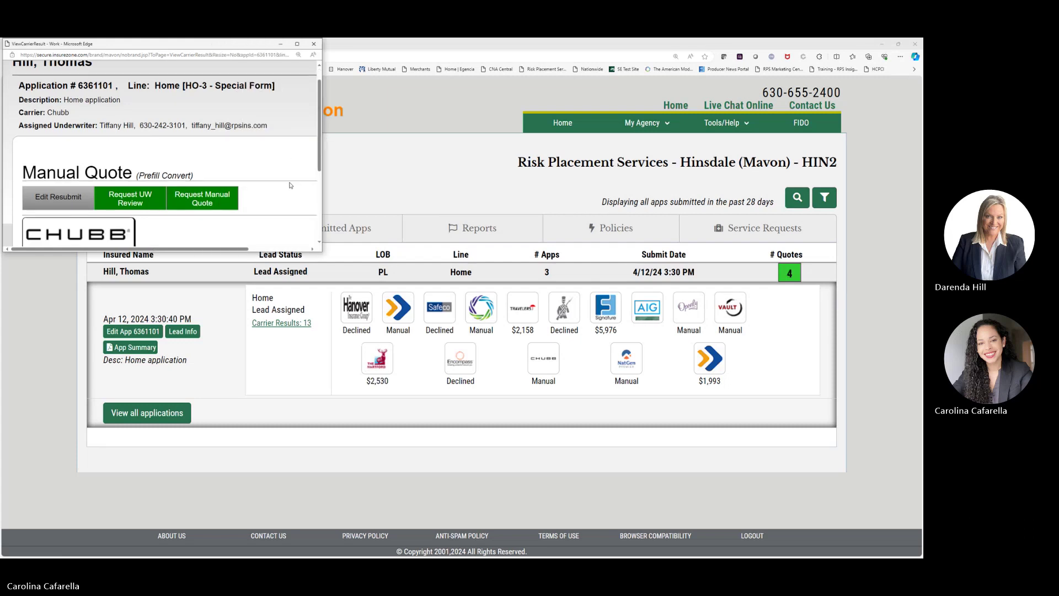
scroll(291, 186, down, 2)
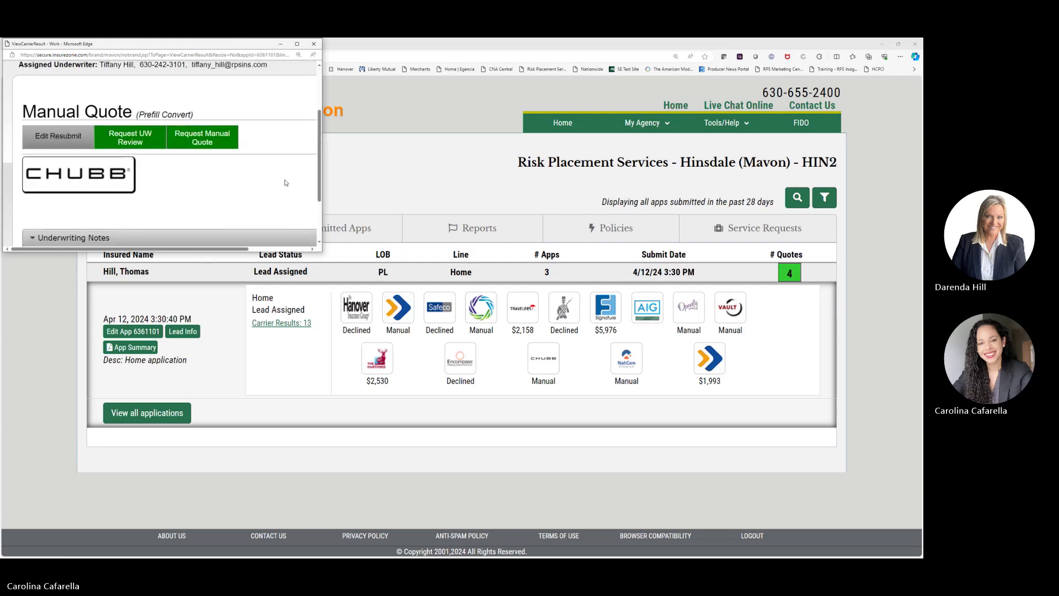
click(193, 141)
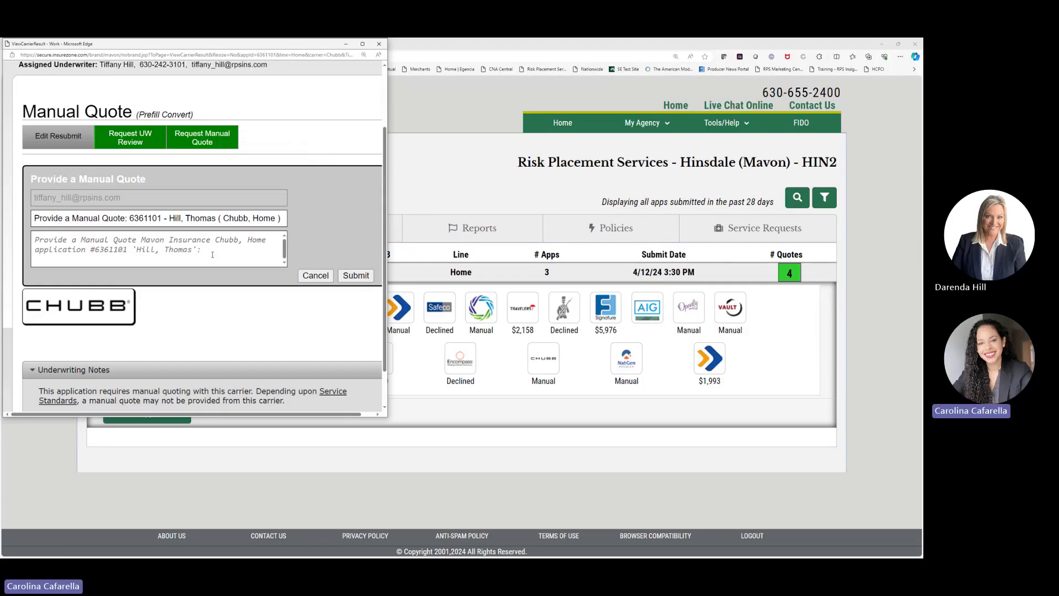
click(213, 250)
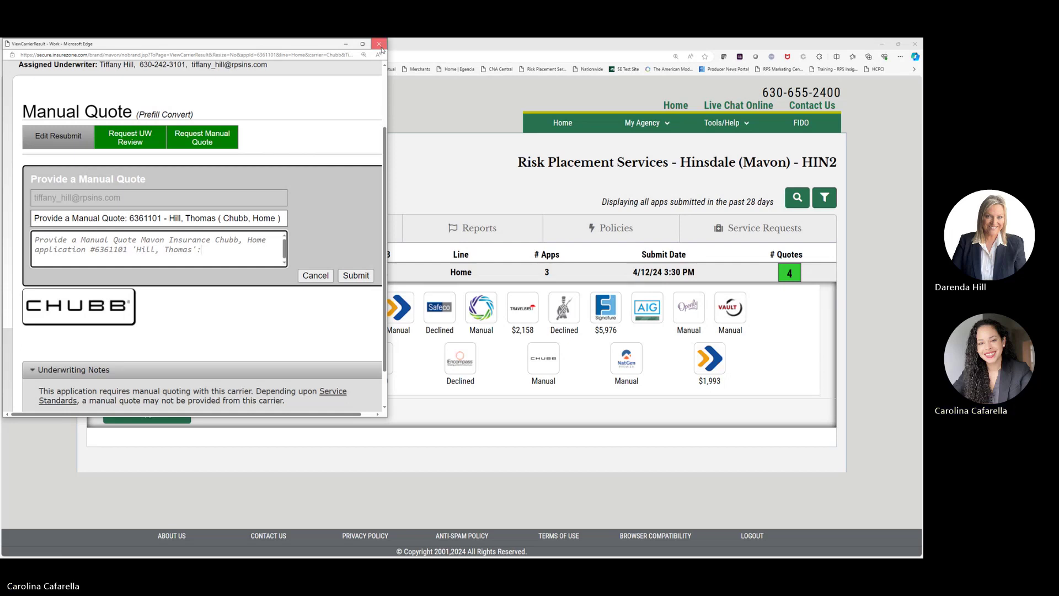
click(380, 45)
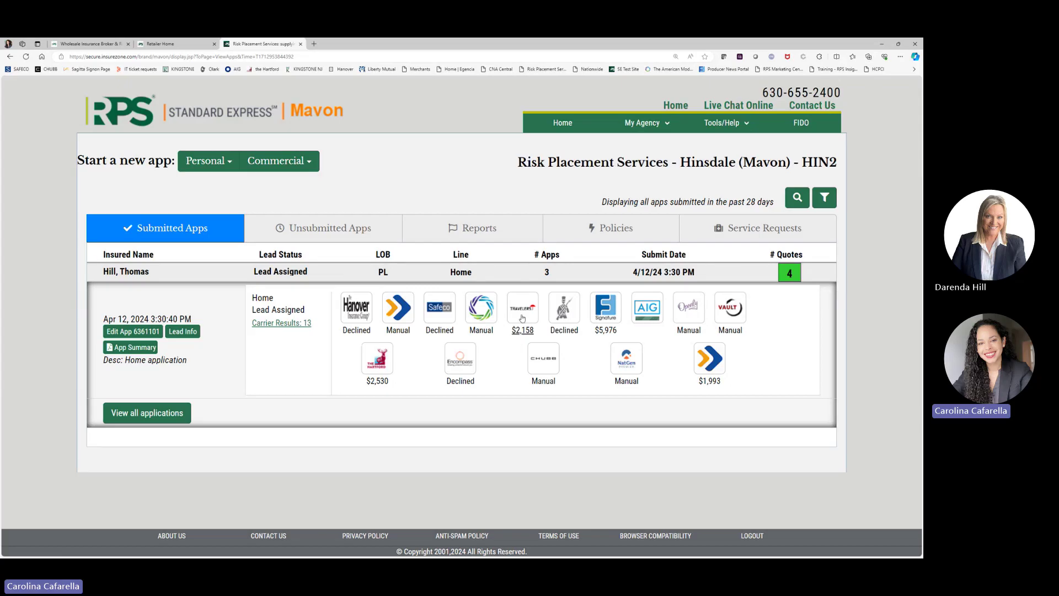
Step: Open the $2,158 Travelers home quote, review its Assumptions and Coverage Changes, and submit a bind request
click(523, 318)
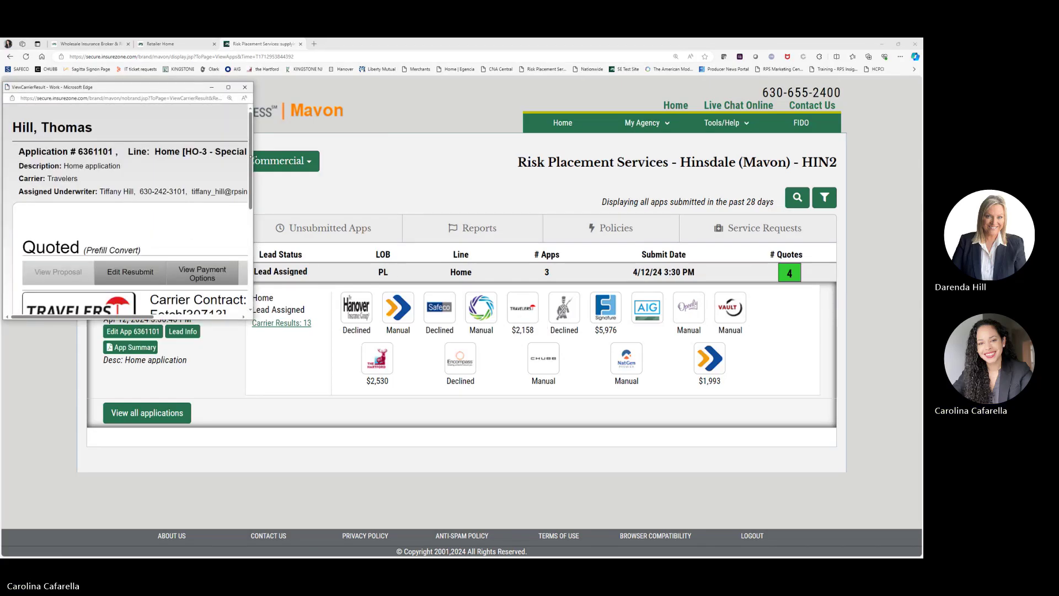
drag(251, 159, 415, 158)
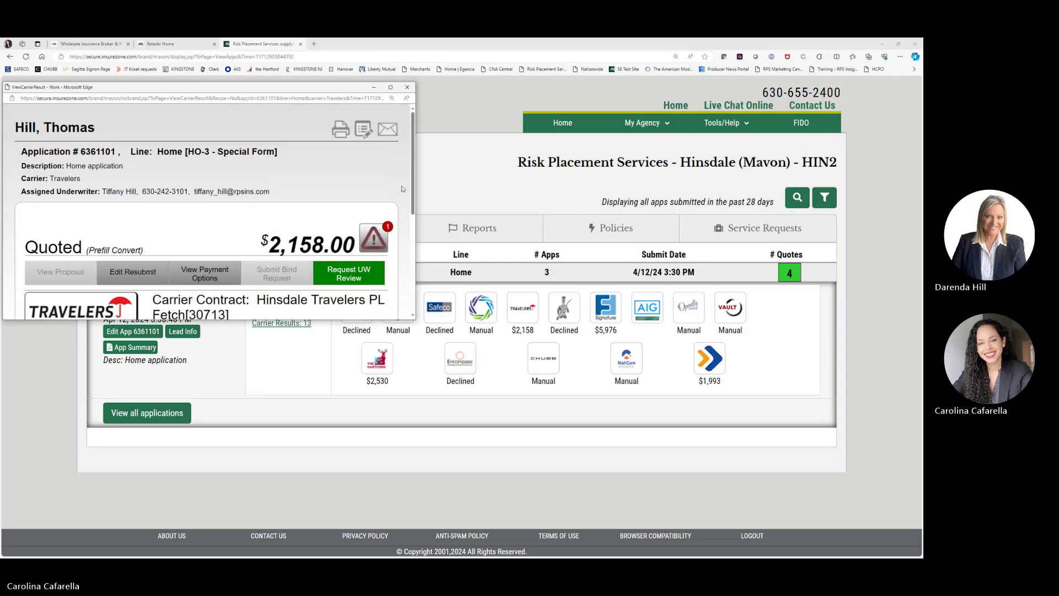
scroll(371, 309, down, 1)
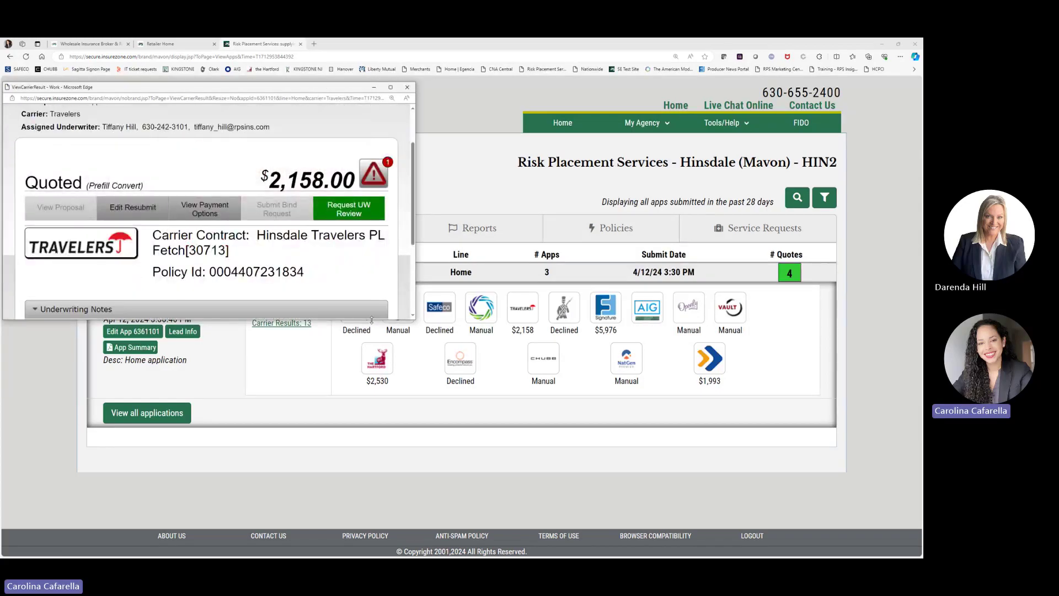
drag(371, 320, 369, 481)
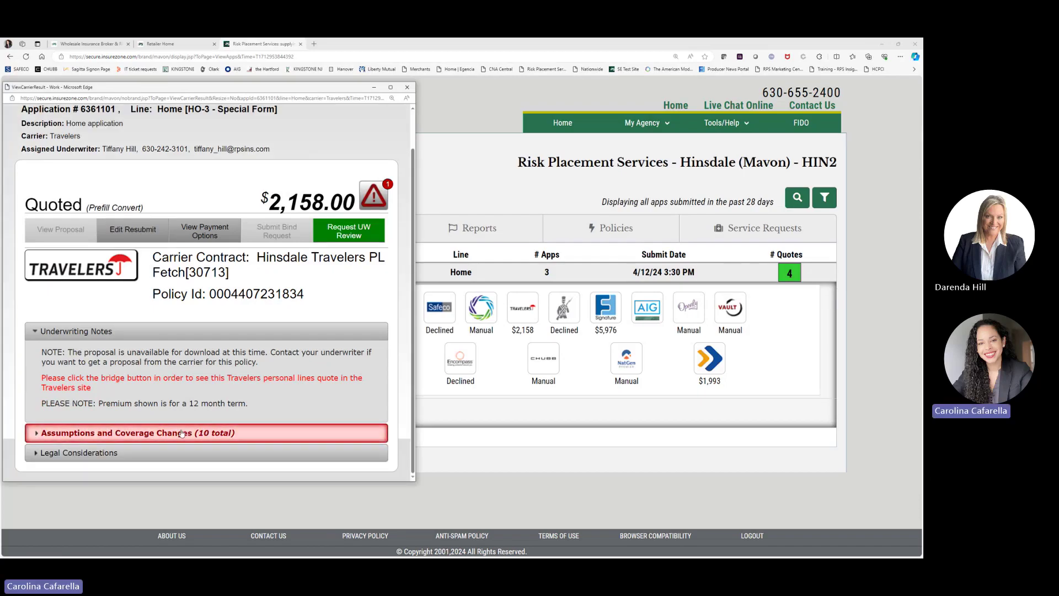
click(72, 438)
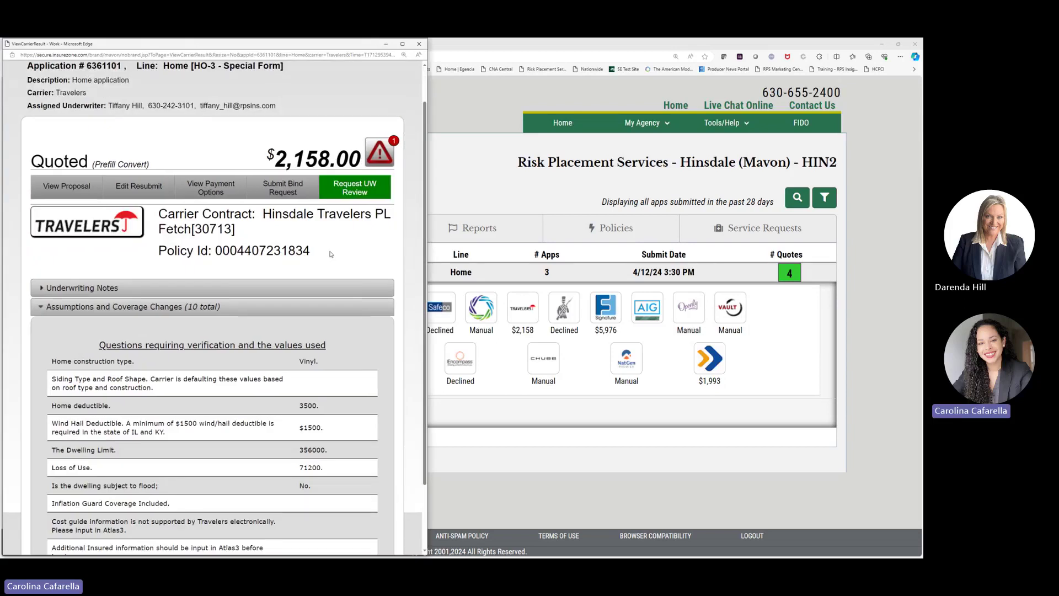
scroll(331, 254, down, 2)
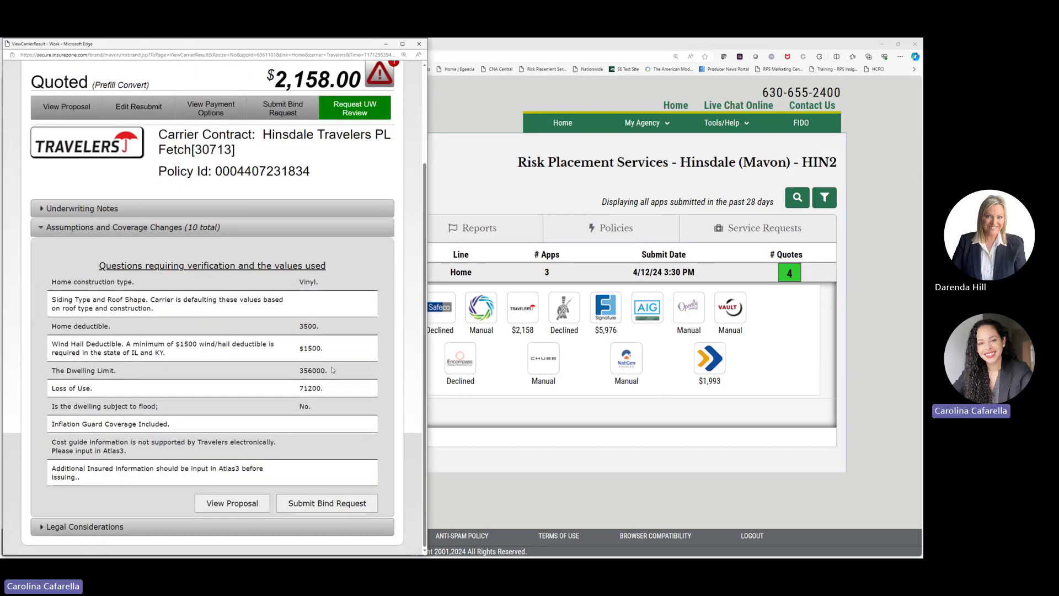
scroll(334, 381, up, 3)
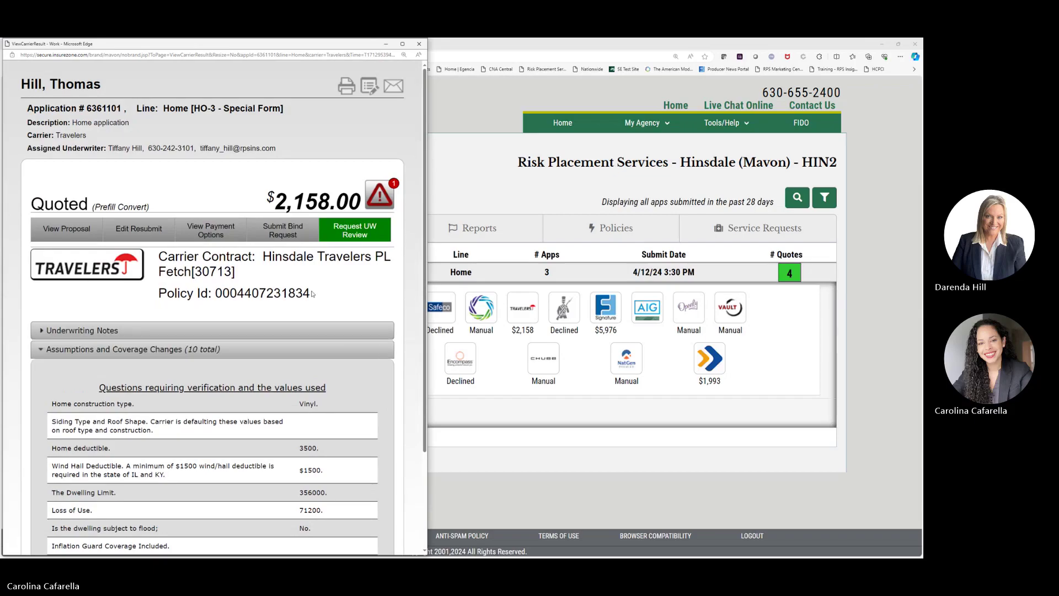
click(278, 232)
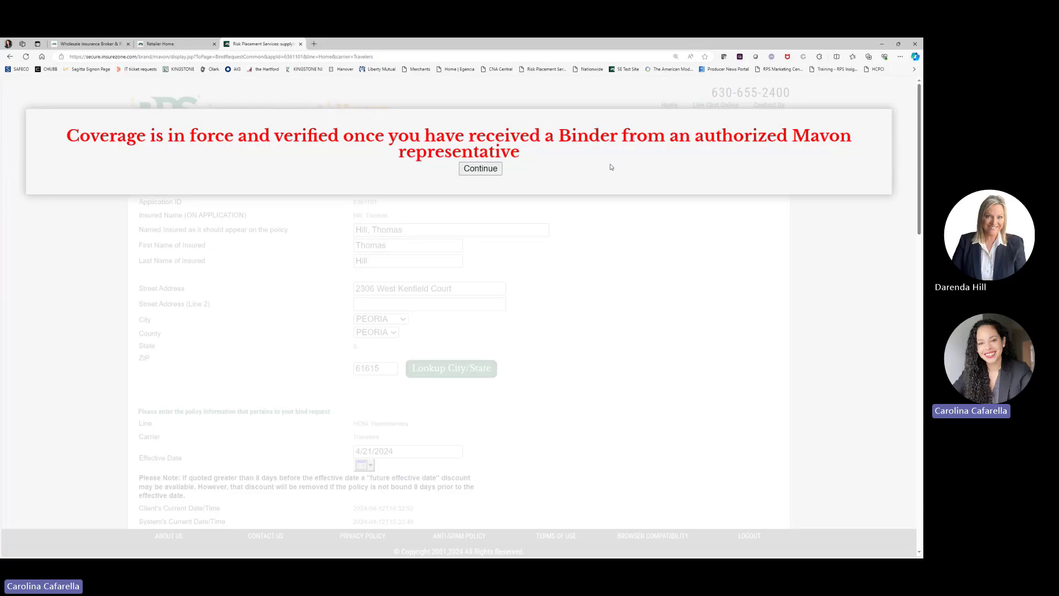
Step: Dismiss the binder notice and scroll through the Travelers Bind Request questions
click(480, 169)
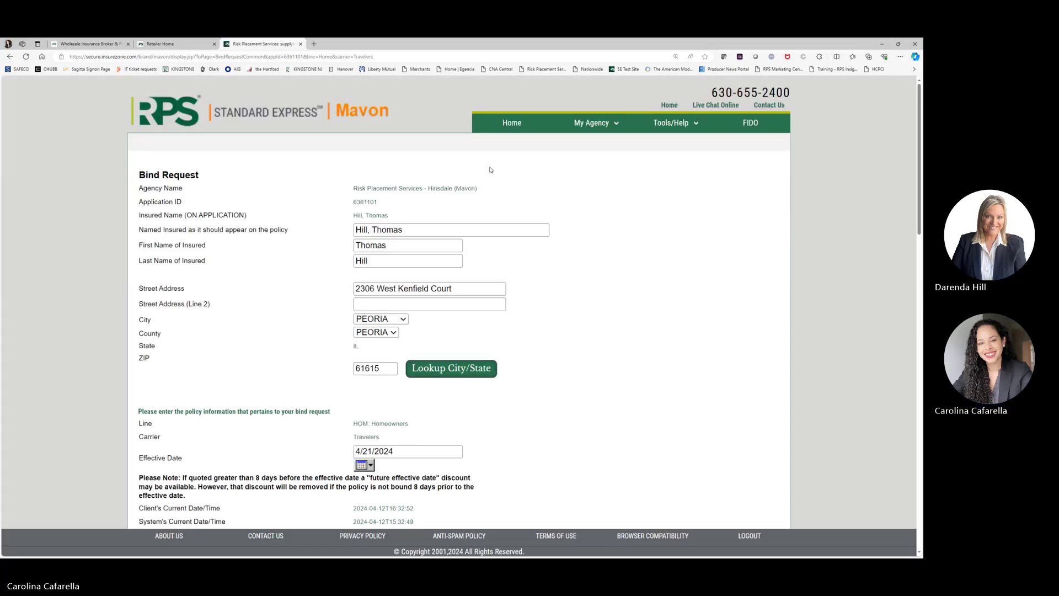
scroll(497, 226, down, 1)
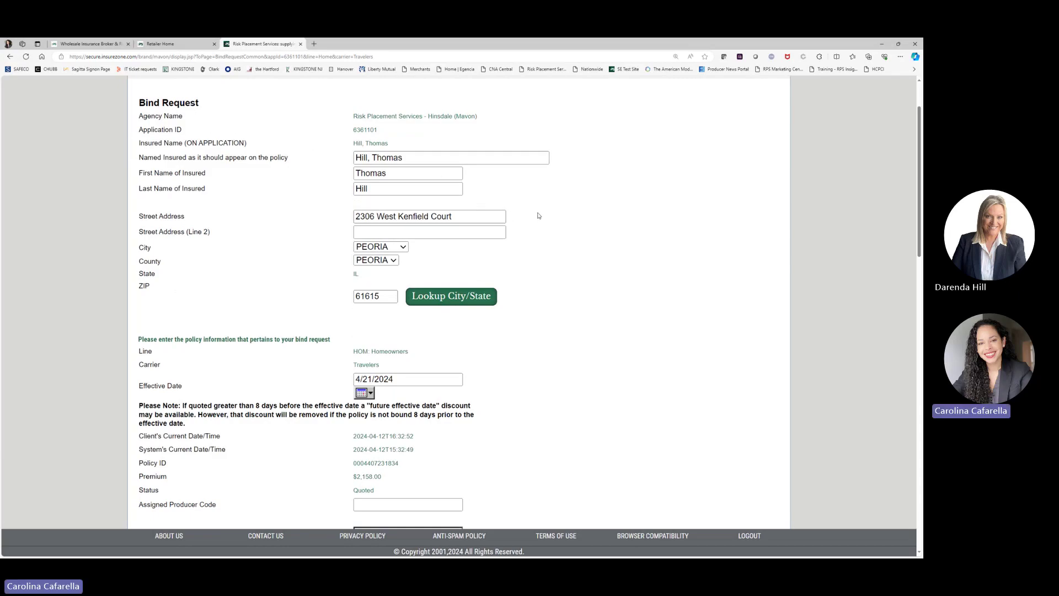
scroll(533, 254, down, 3)
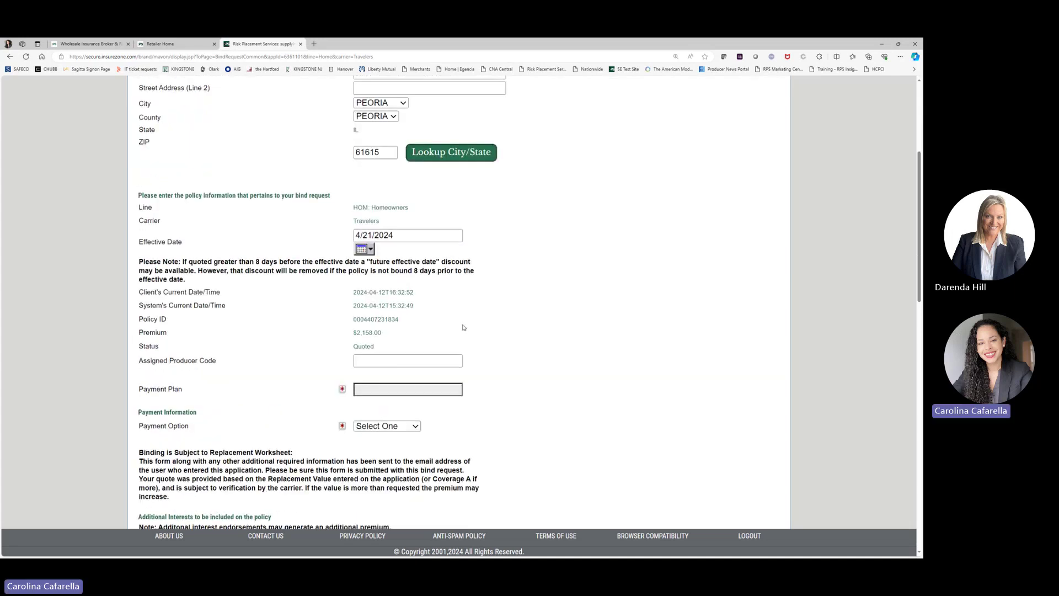
scroll(451, 345, down, 2)
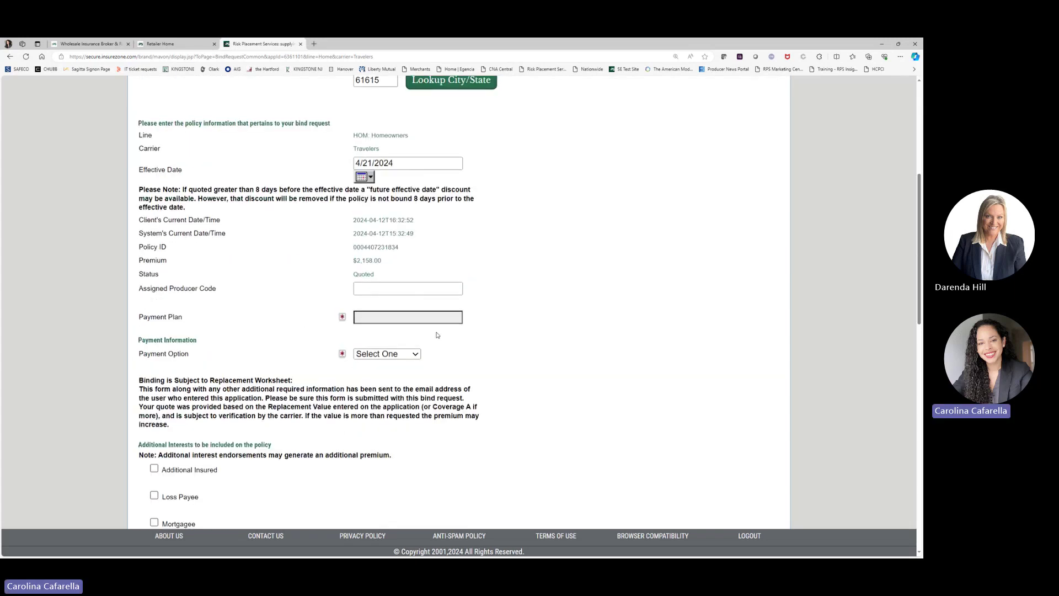
scroll(437, 335, down, 1)
scroll(437, 335, down, 2)
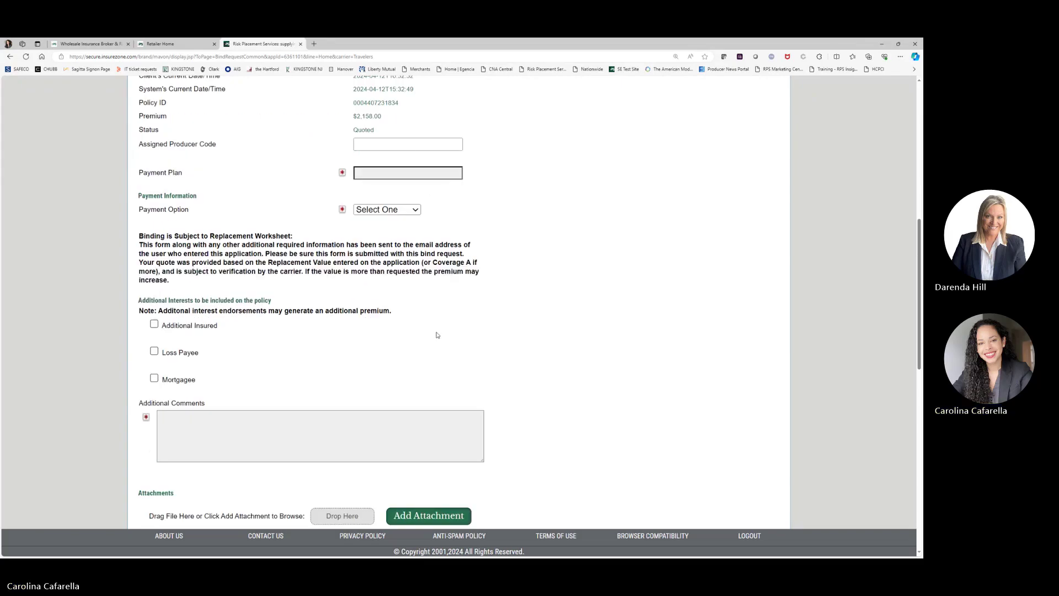
scroll(437, 334, down, 2)
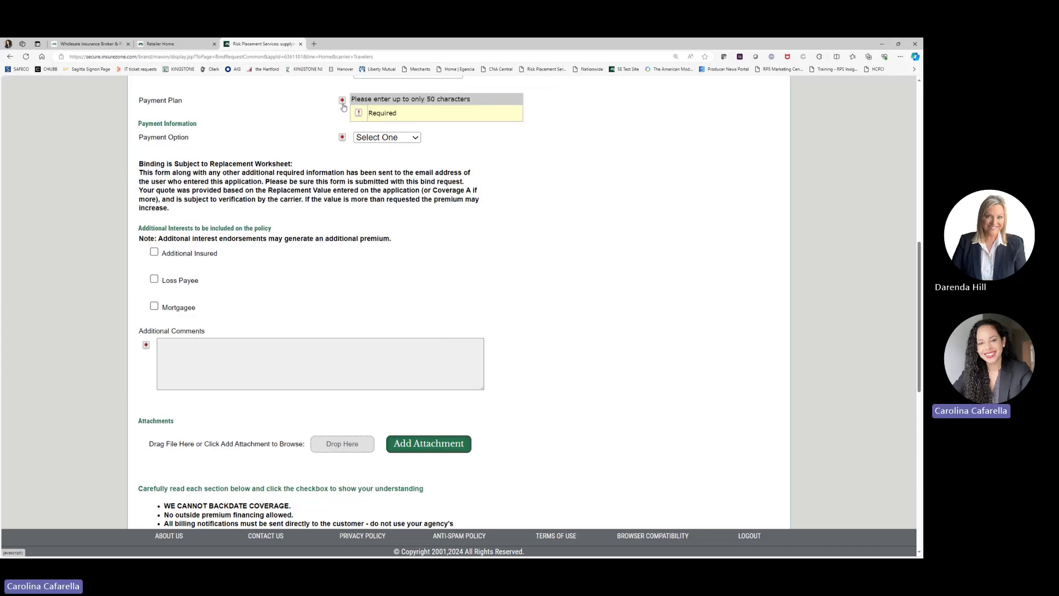
Step: Scroll down to the bind request disclaimers and back to the top, leaving everything unchecked
mouse_move(340, 139)
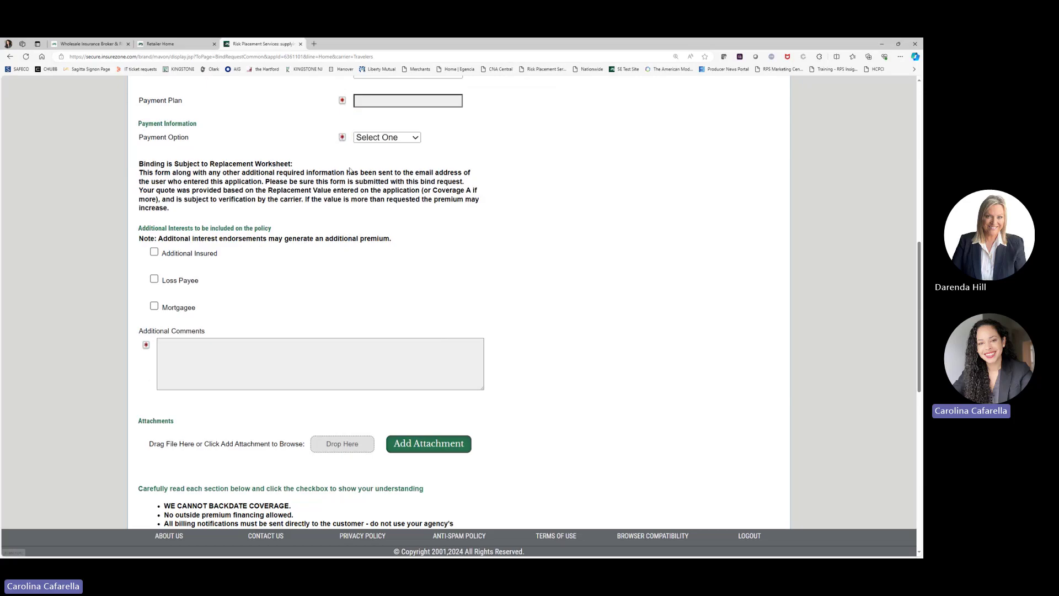
scroll(375, 337, down, 4)
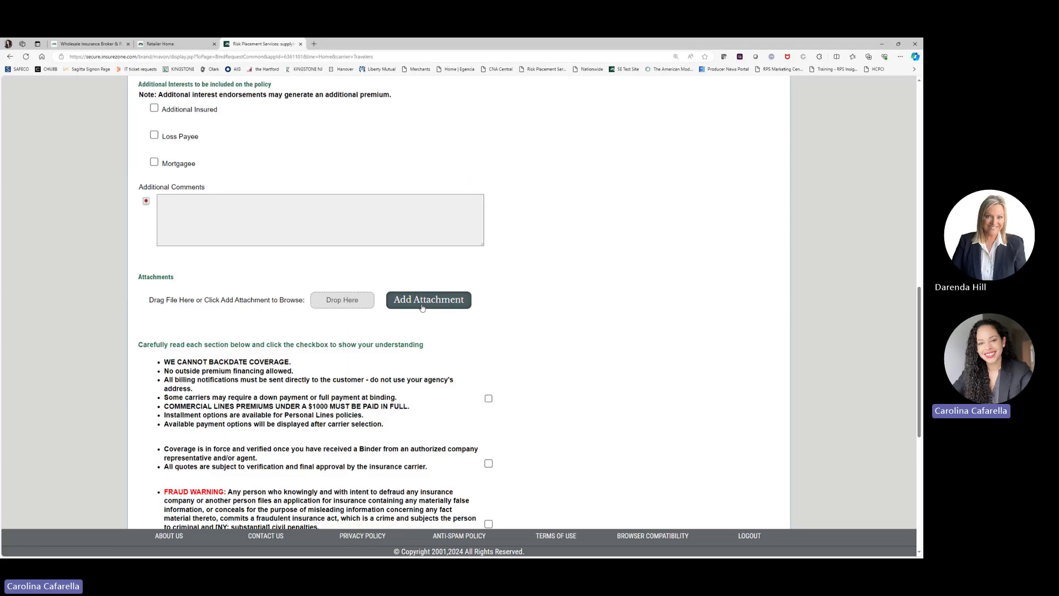
scroll(431, 308, down, 2)
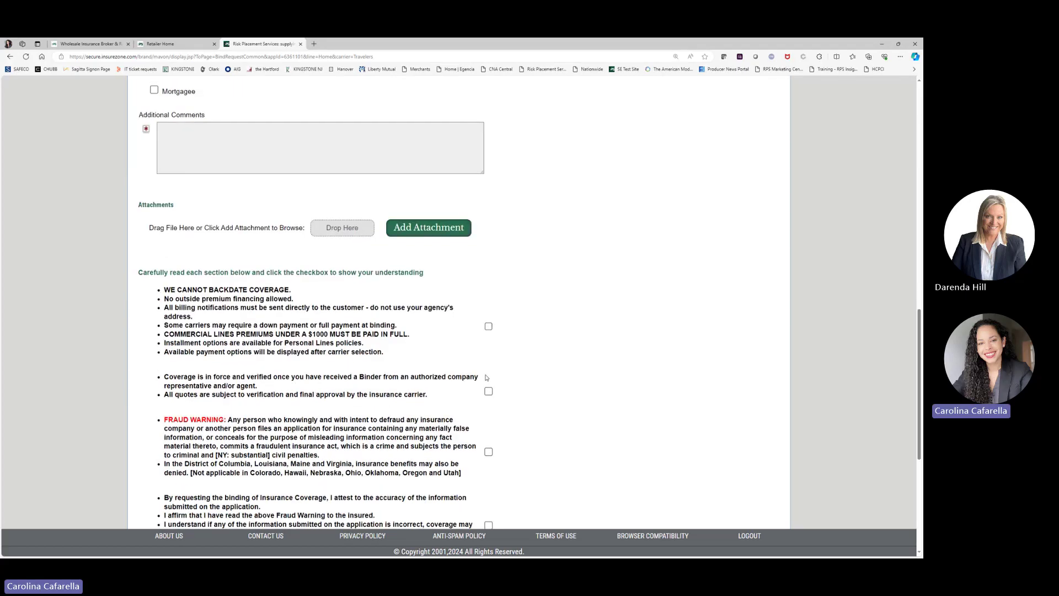
scroll(533, 355, down, 4)
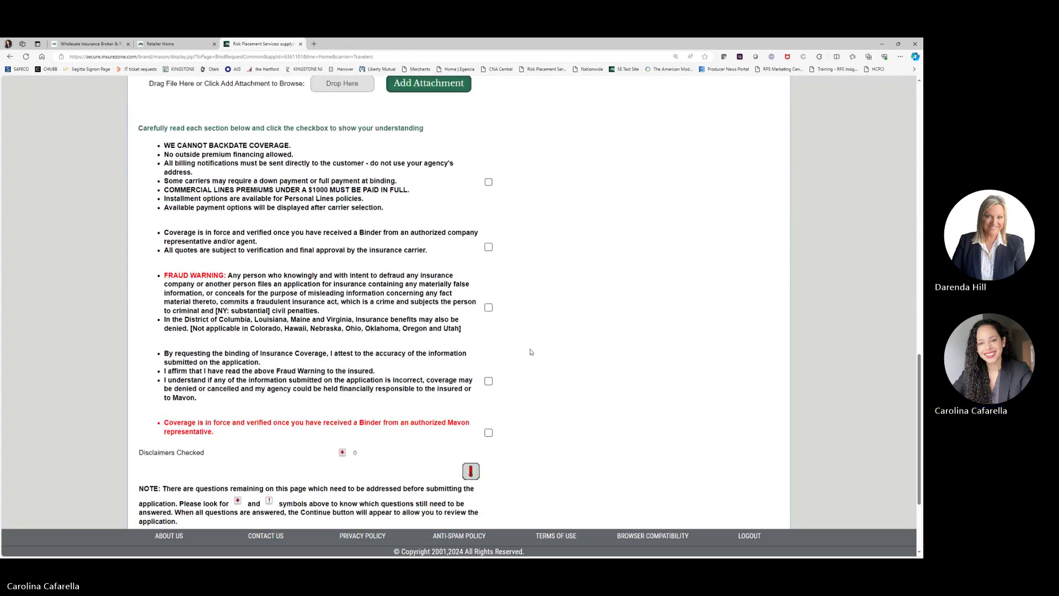
scroll(491, 382, down, 2)
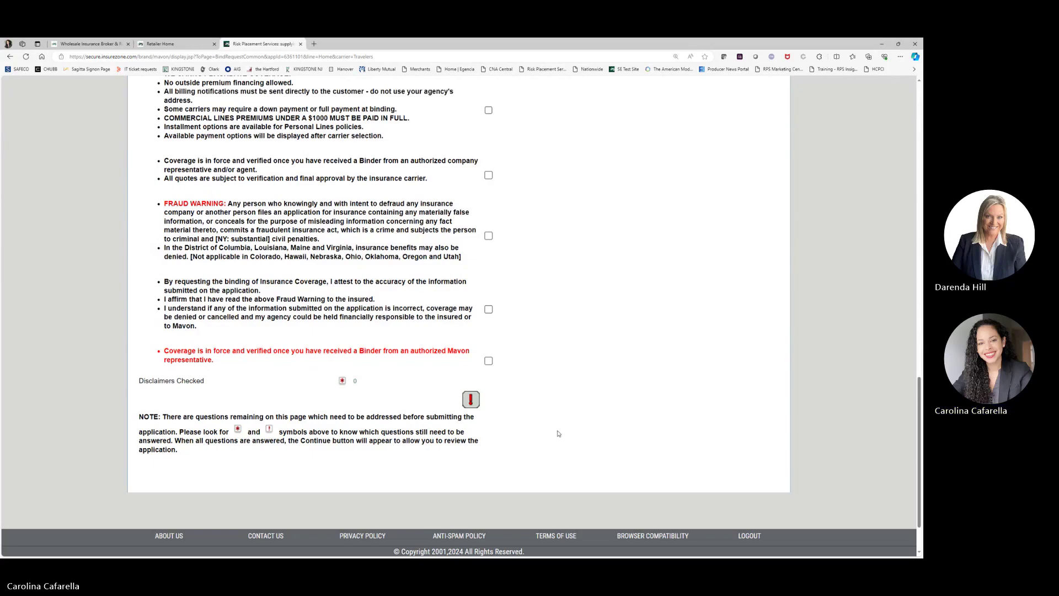
scroll(558, 434, up, 4)
scroll(558, 434, up, 1)
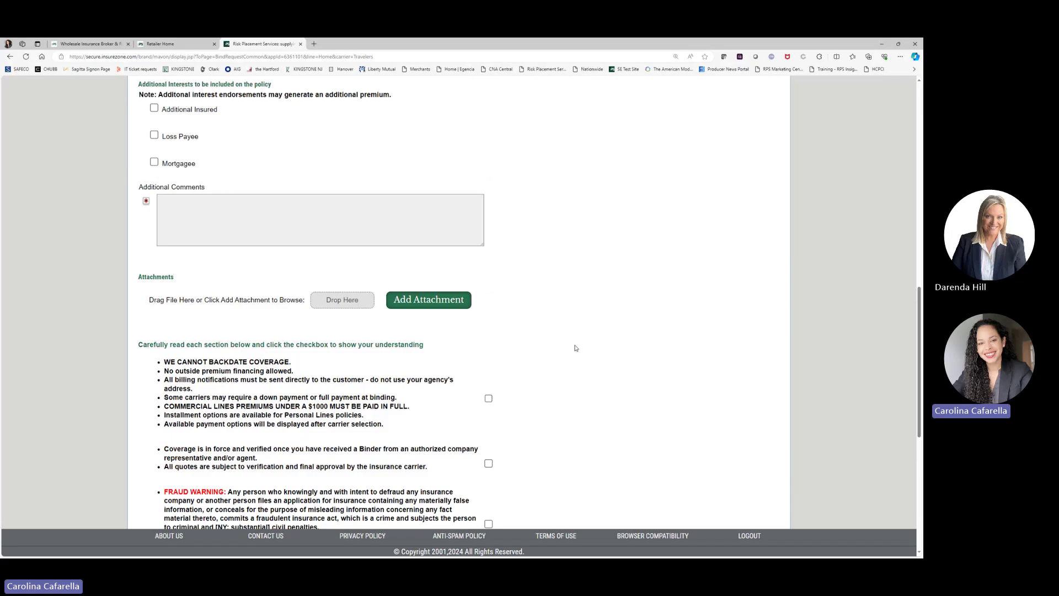
scroll(576, 348, down, 4)
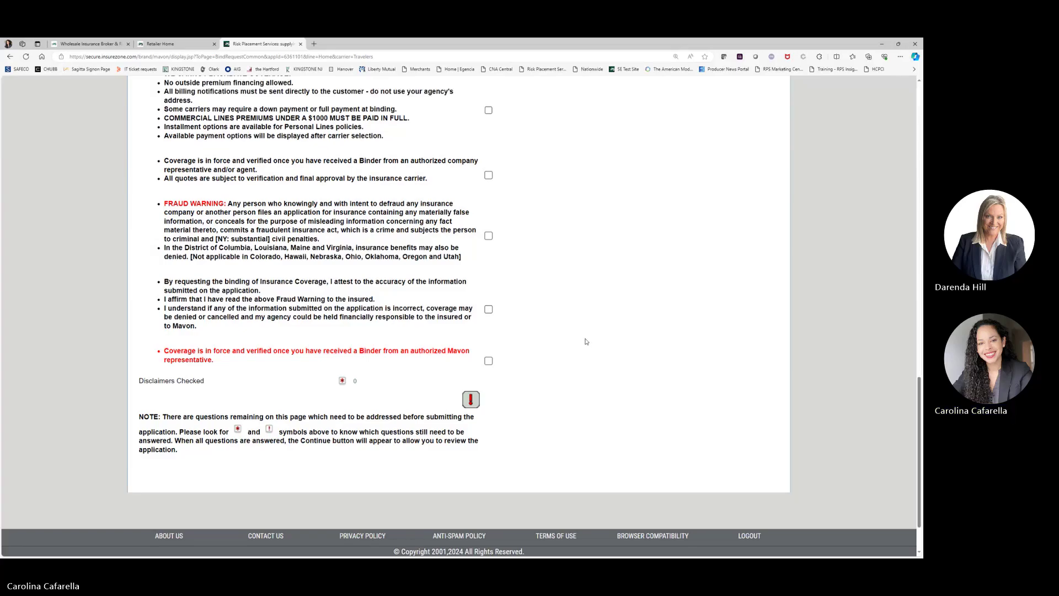
scroll(589, 343, up, 15)
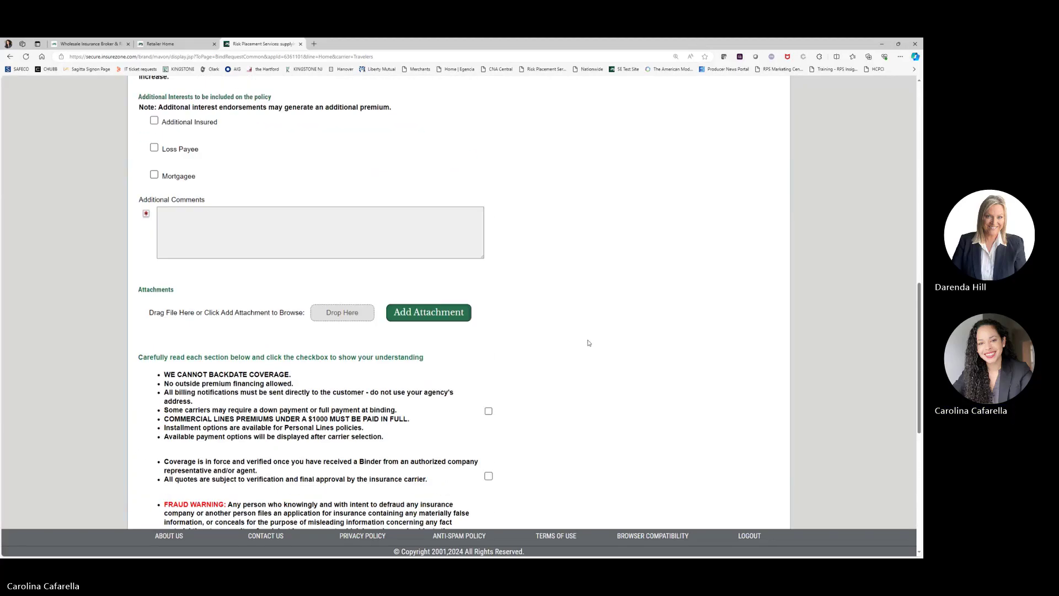
scroll(587, 344, up, 4)
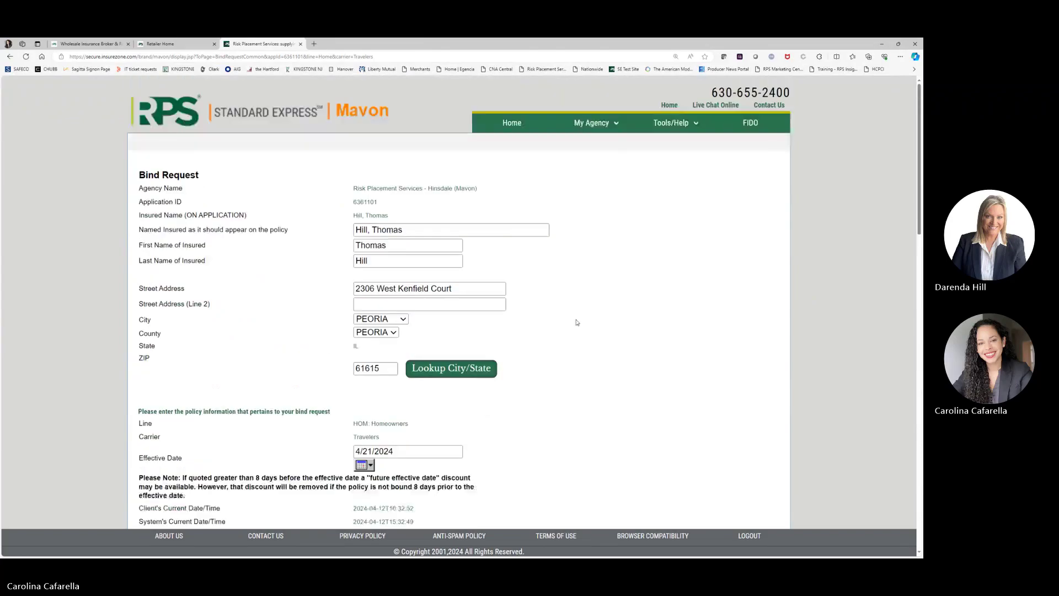
click(517, 131)
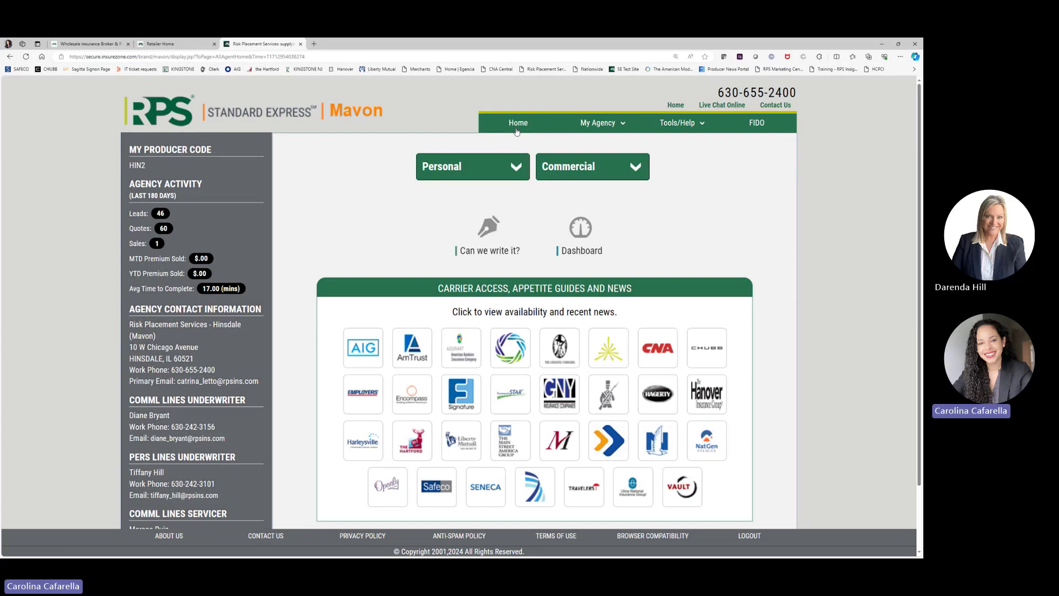
click(579, 171)
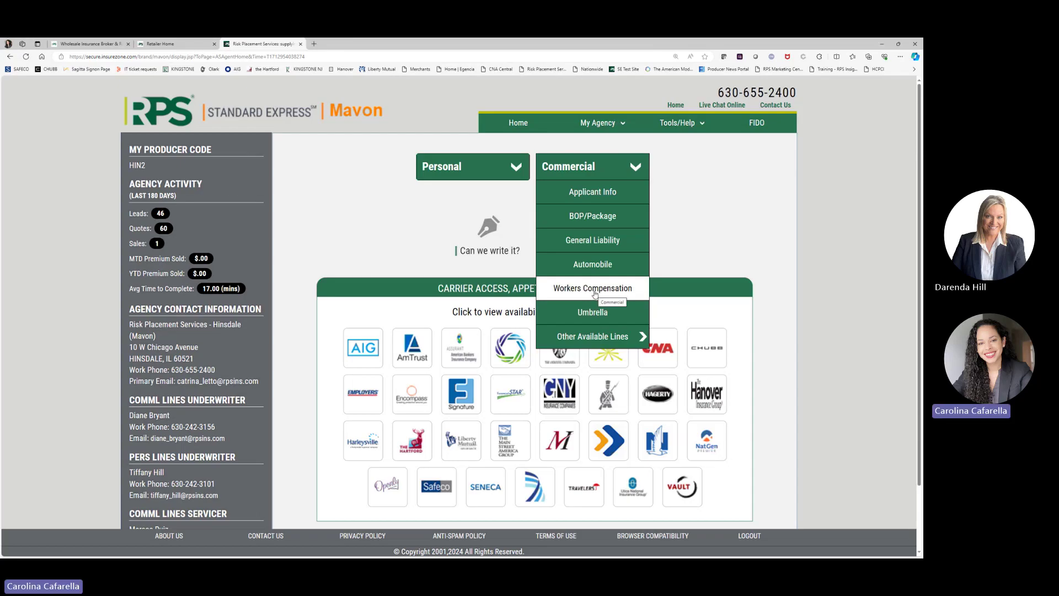
click(595, 290)
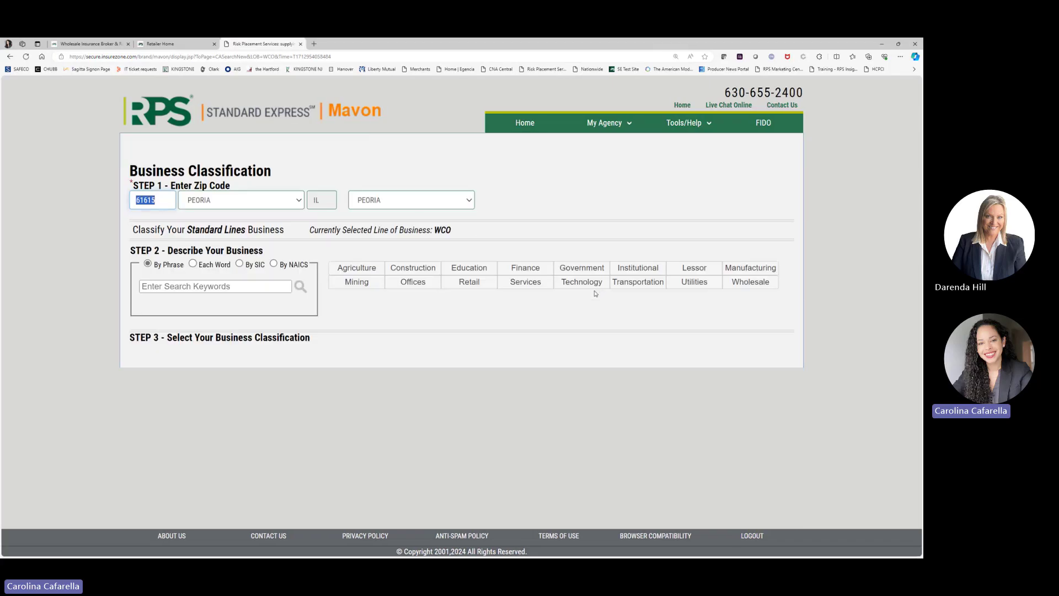
Step: Search the keyword 'Coffee' and select 'Coffee shops, on premise brewing' (NAICS 722515)
click(158, 201)
click(252, 282)
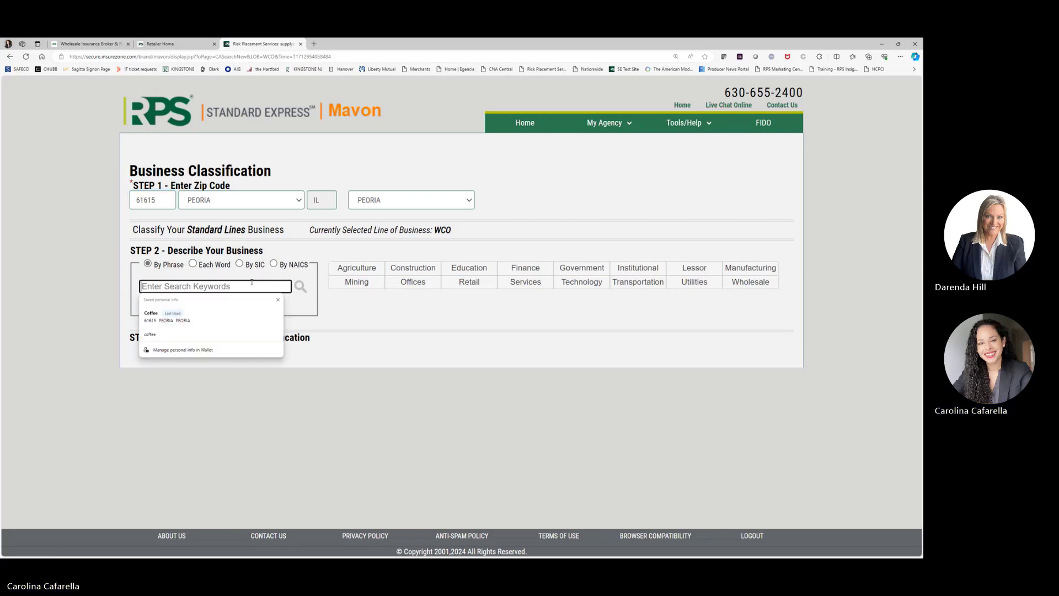
text(Coffee)
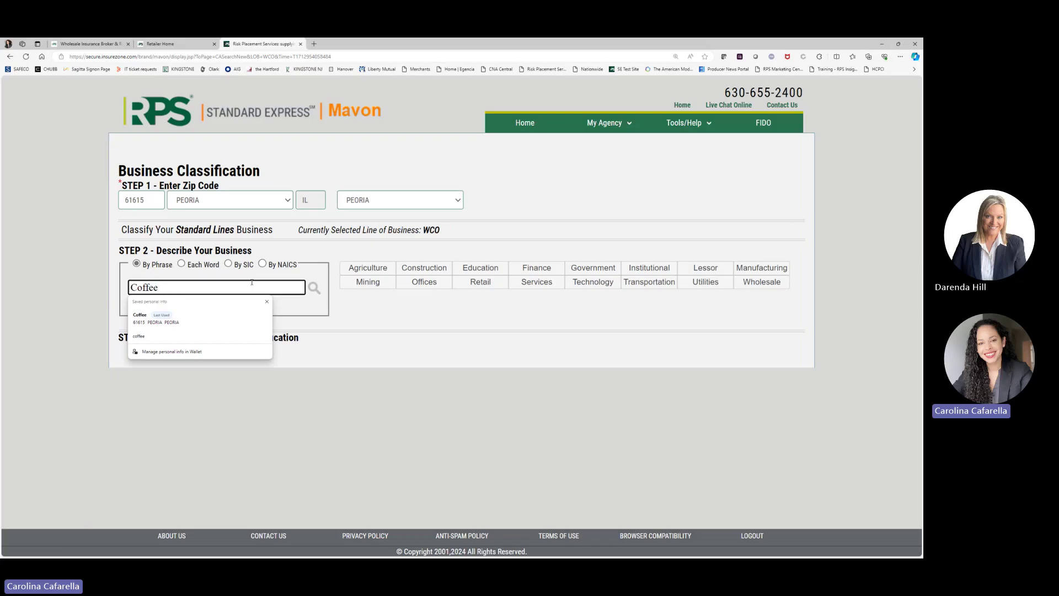
click(315, 288)
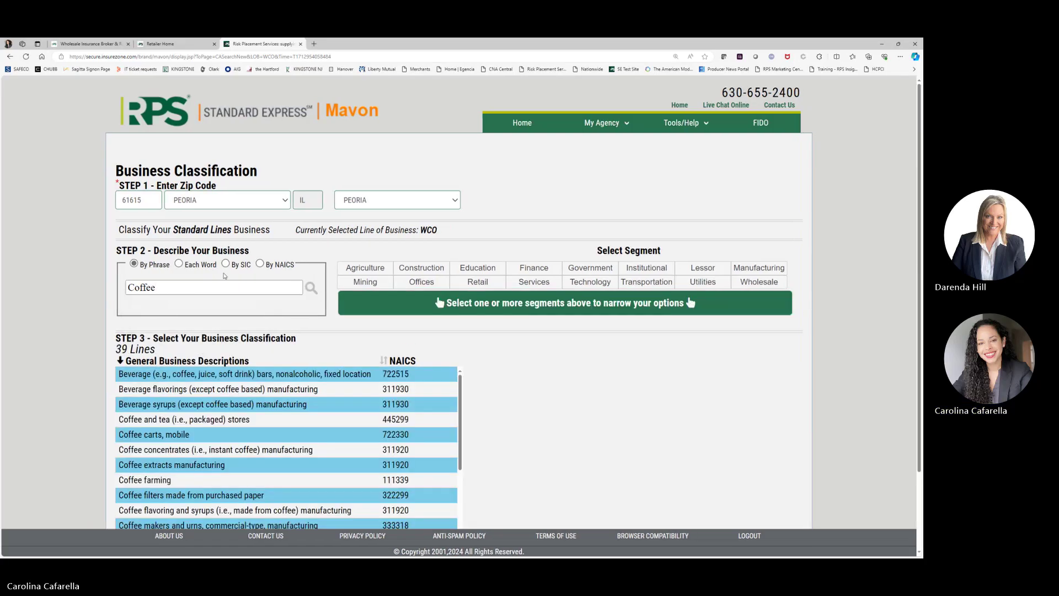
scroll(97, 296, down, 2)
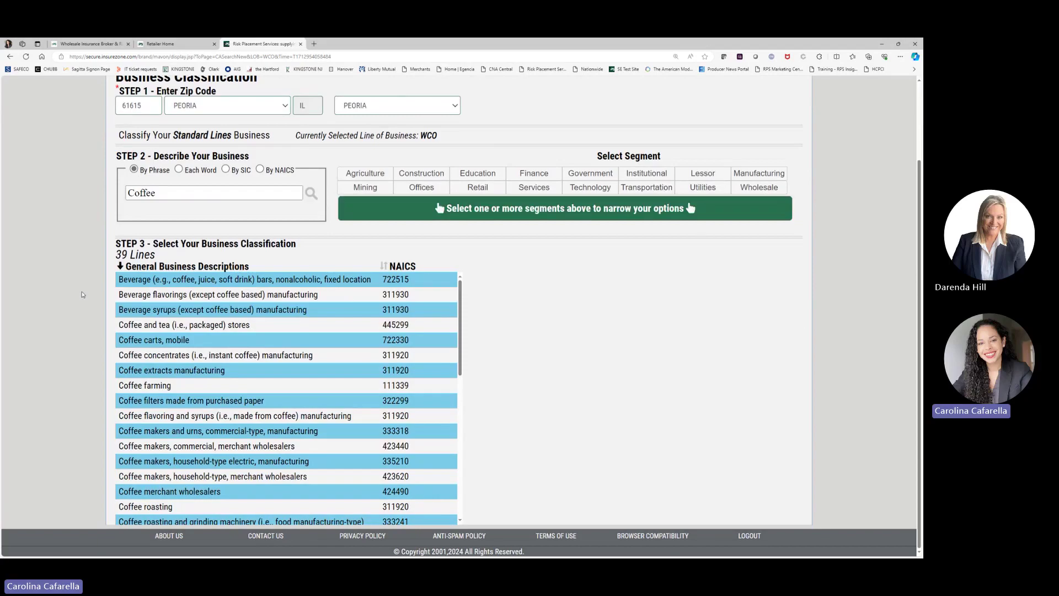
scroll(192, 325, down, 3)
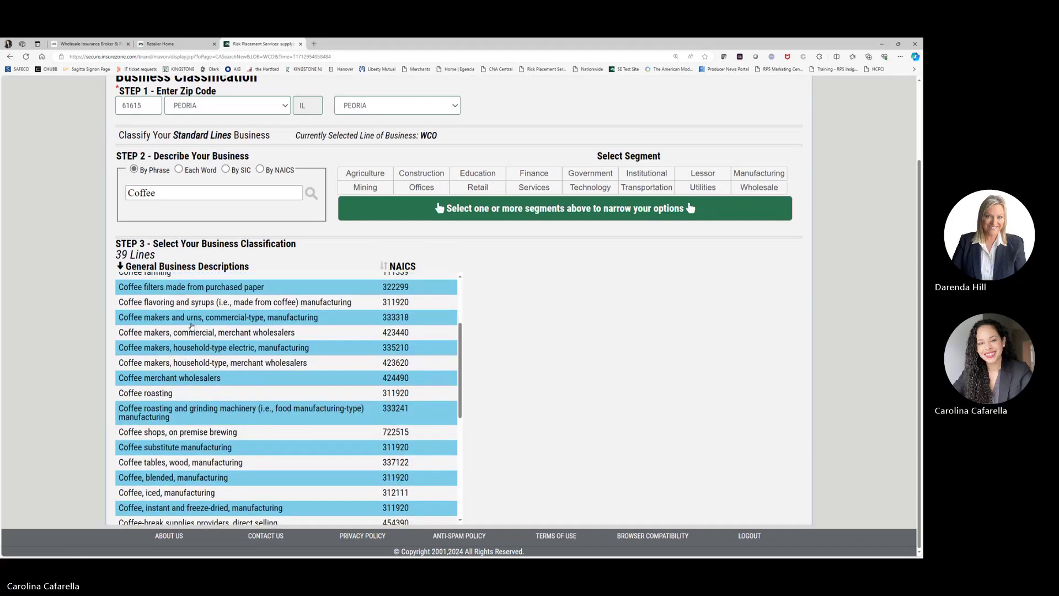
click(183, 435)
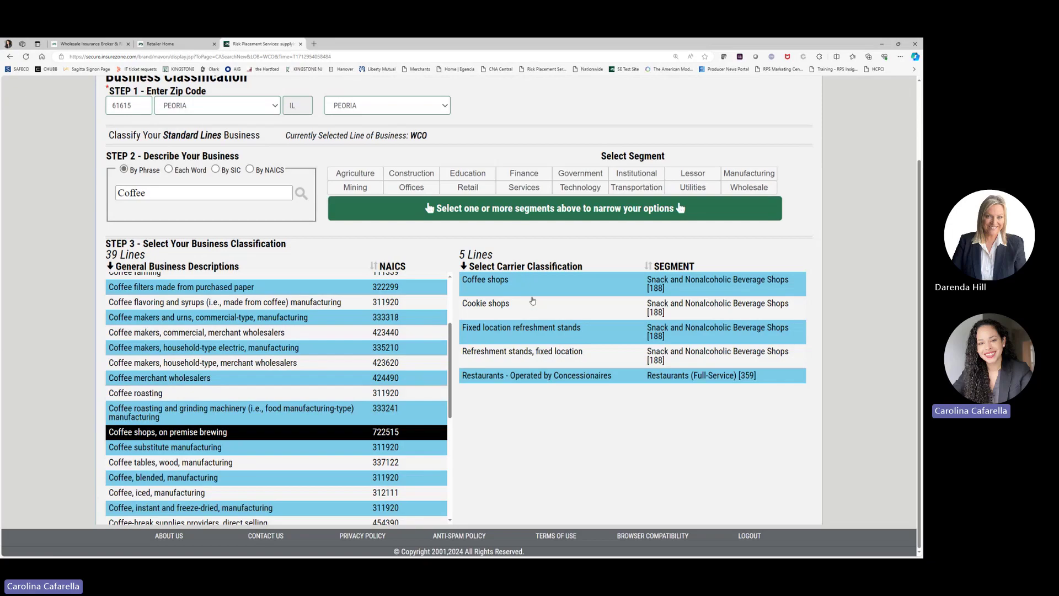
Step: Pick the Coffee shops carrier classification and set Chubb's class to Coffee Shops
click(521, 283)
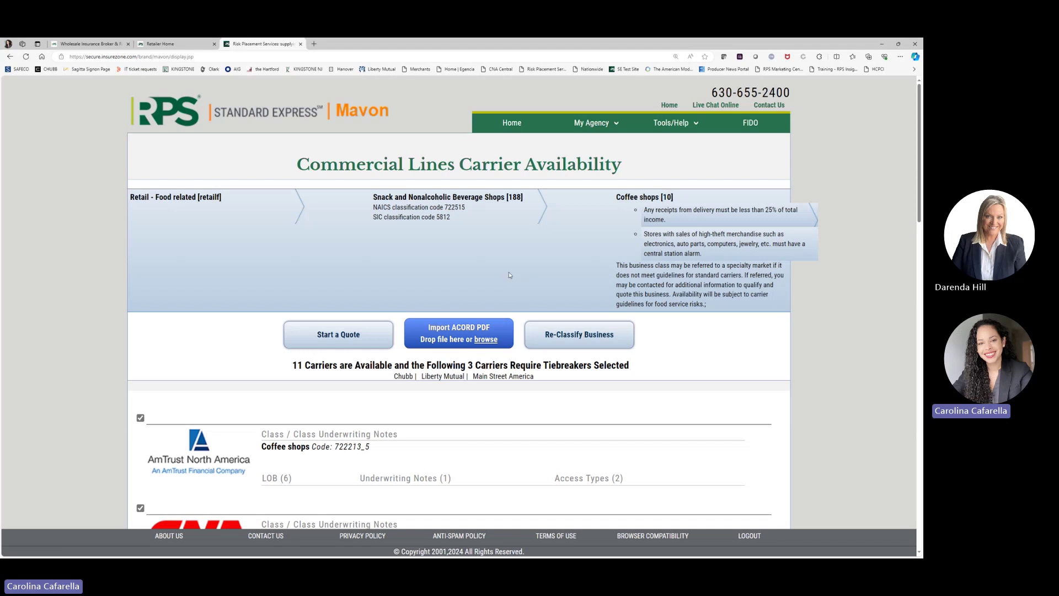
scroll(247, 274, down, 1)
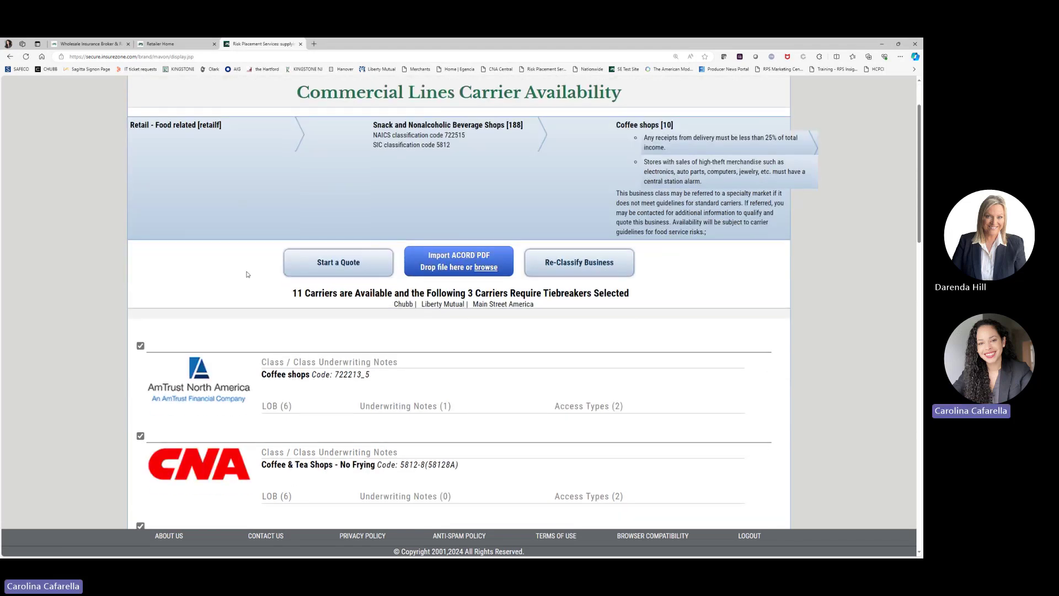
scroll(241, 300, down, 3)
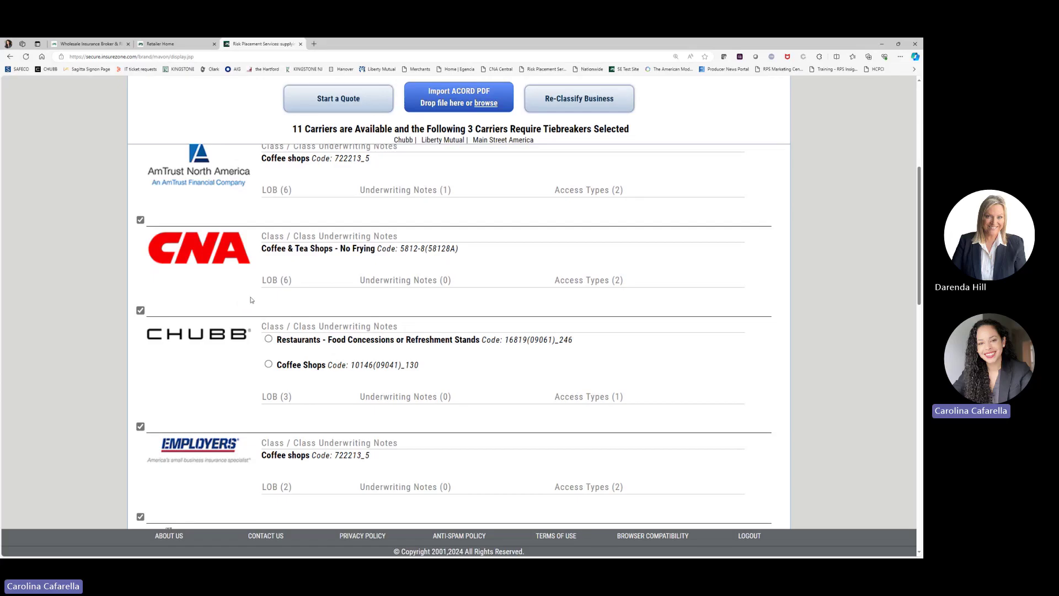
scroll(219, 332, down, 2)
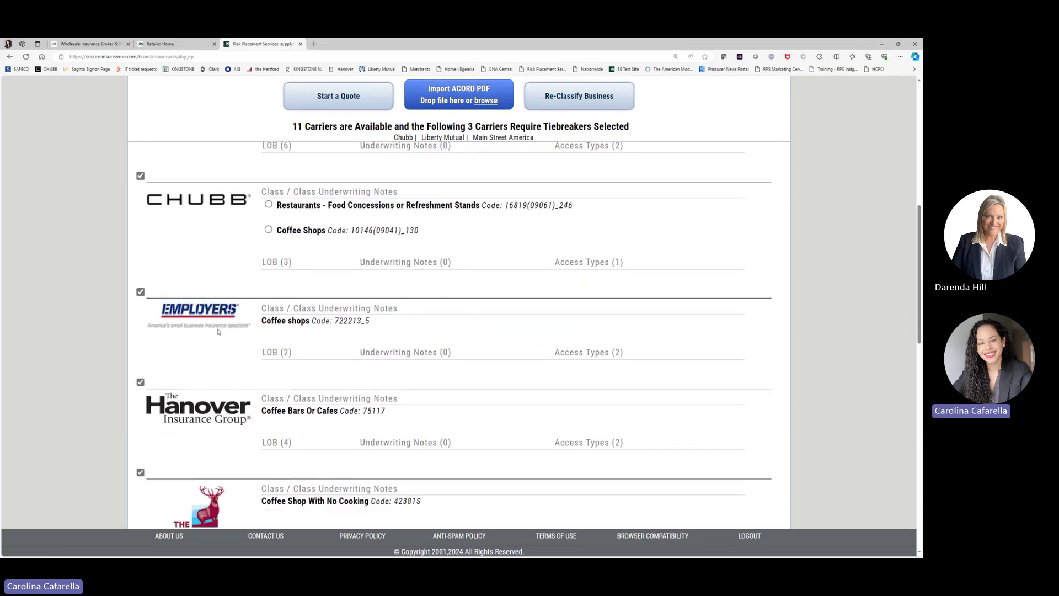
scroll(225, 336, up, 3)
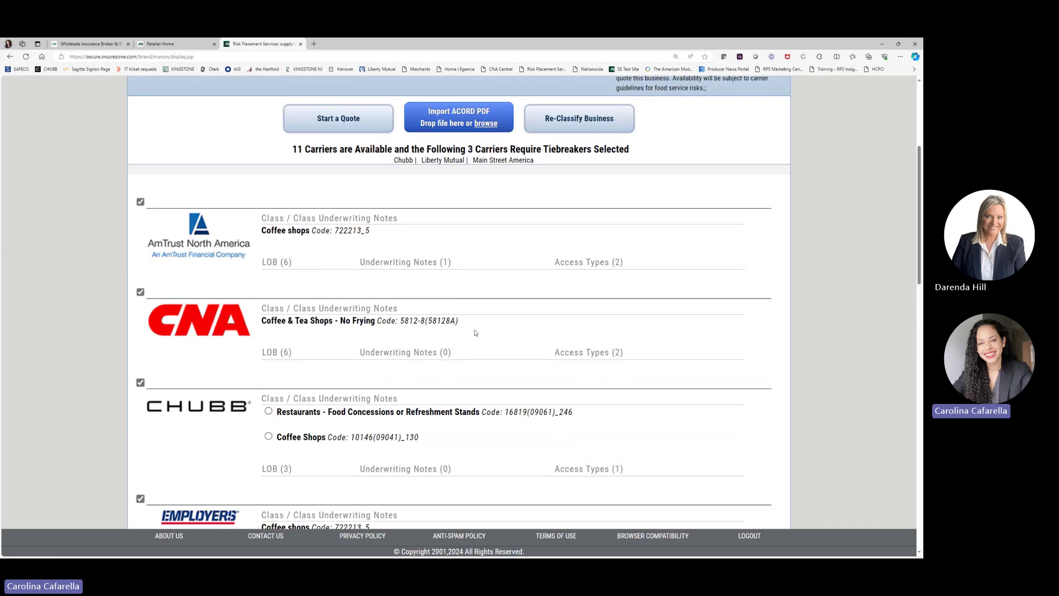
scroll(475, 333, down, 3)
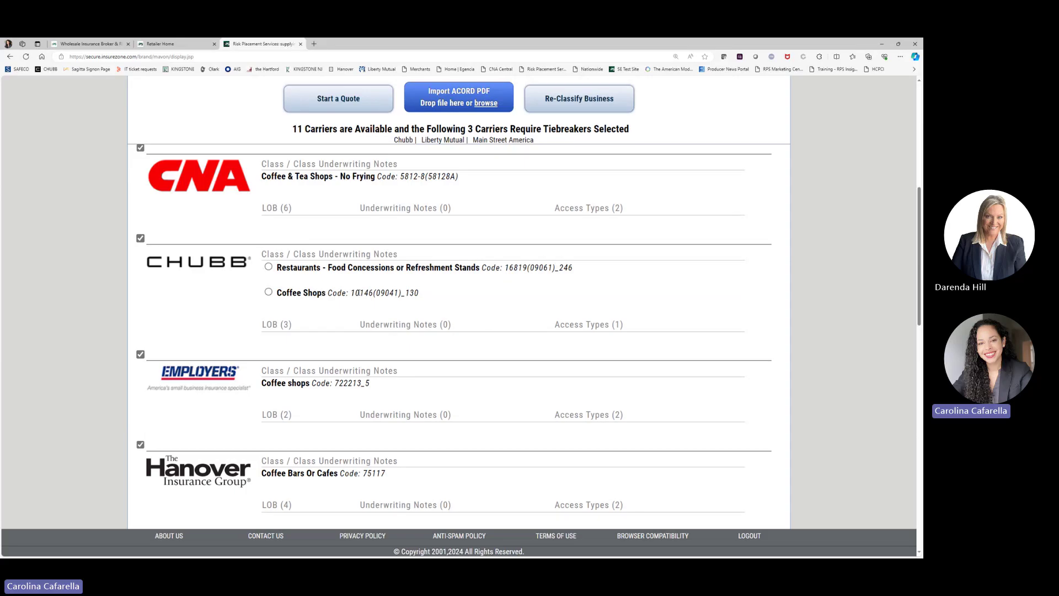
click(268, 293)
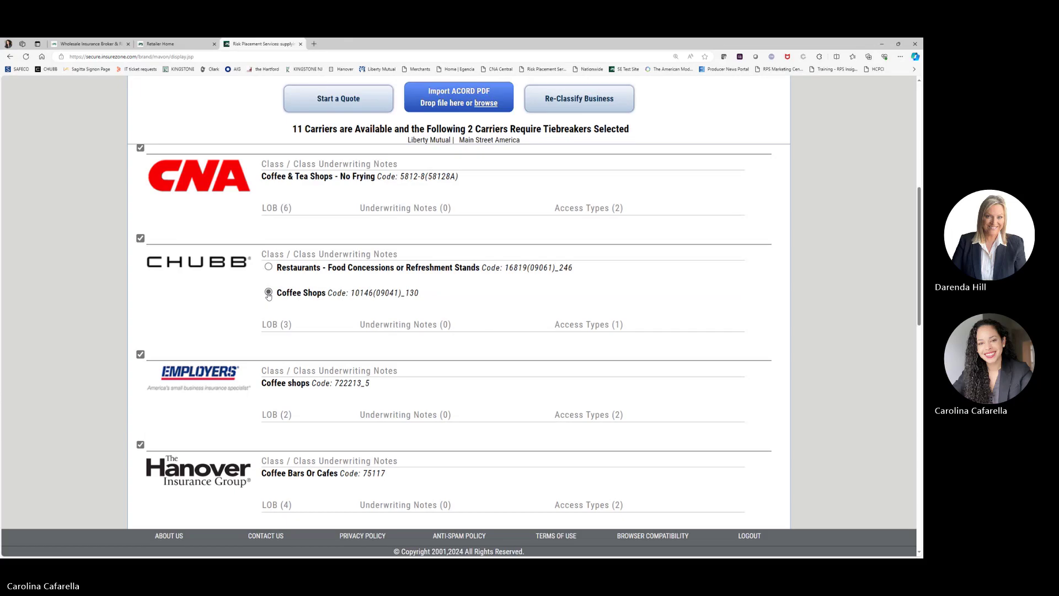
Step: Exclude Liberty Mutual and Main Street America, leaving AmTrust, CNA, Chubb, Employers and Hanover included
scroll(266, 314, down, 4)
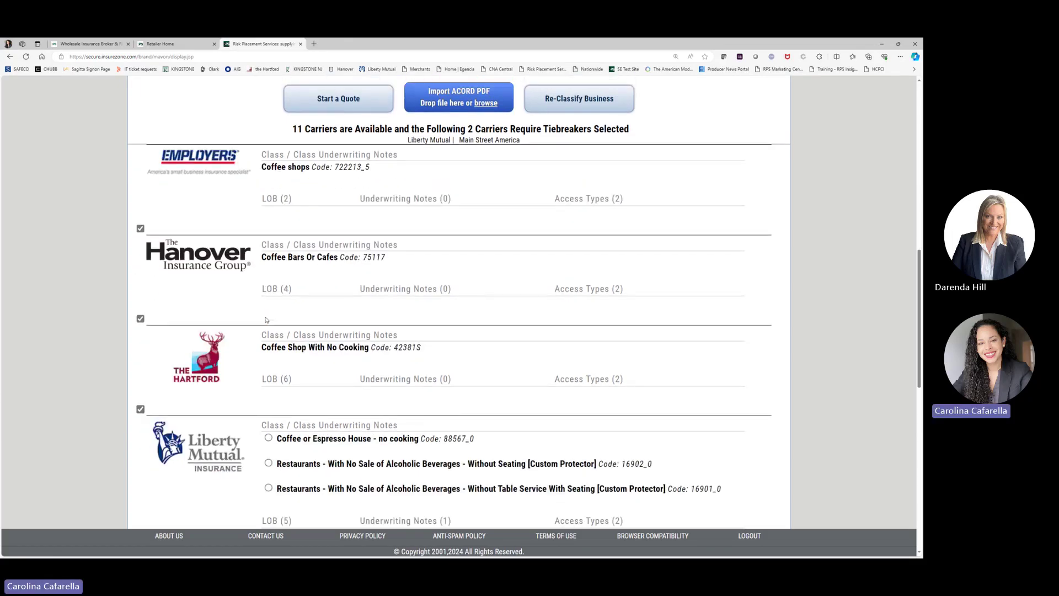
scroll(266, 320, down, 3)
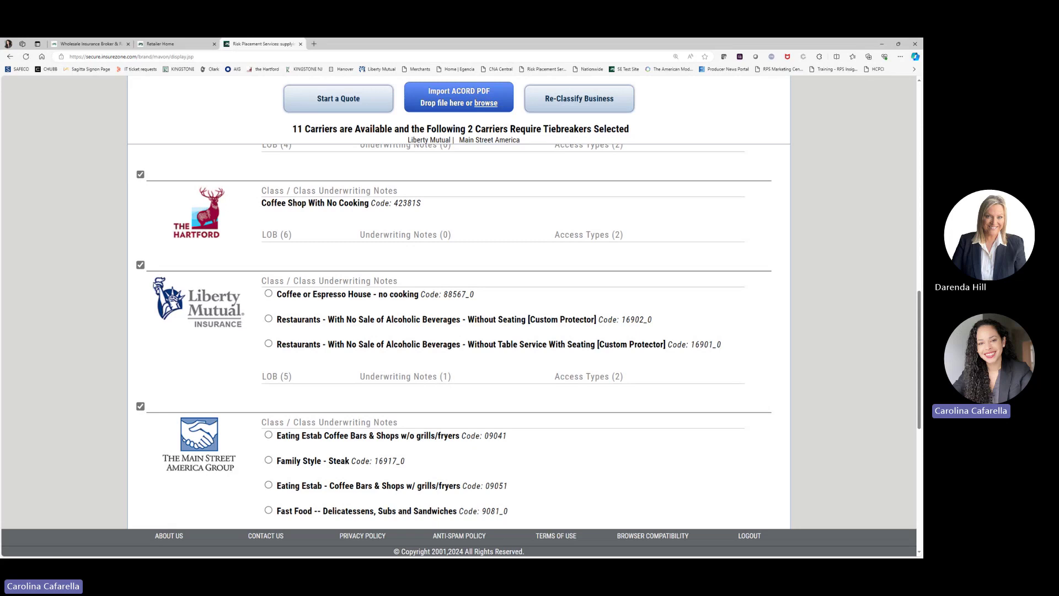
click(140, 265)
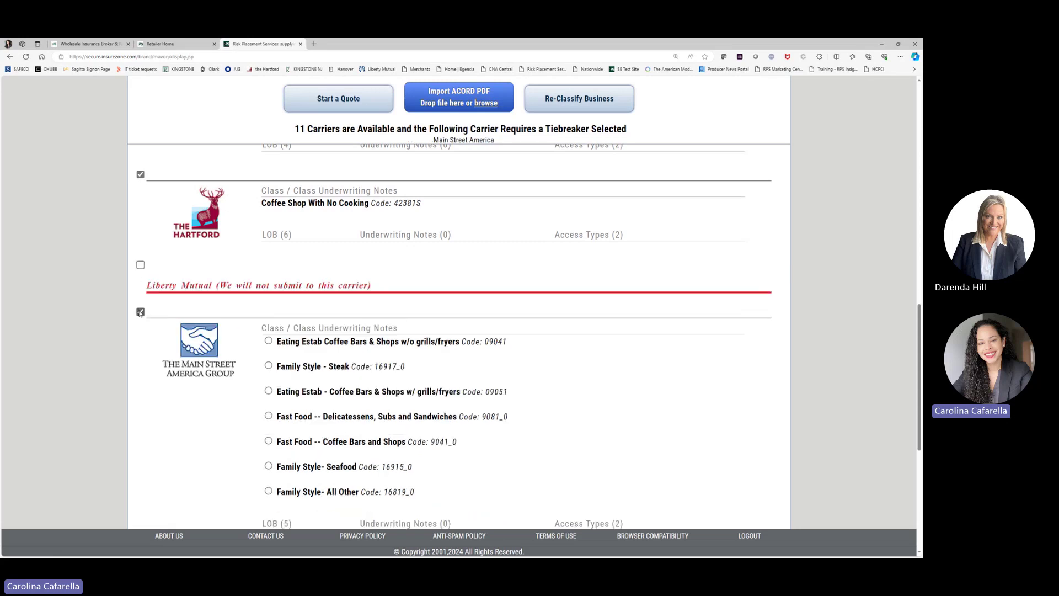
click(140, 312)
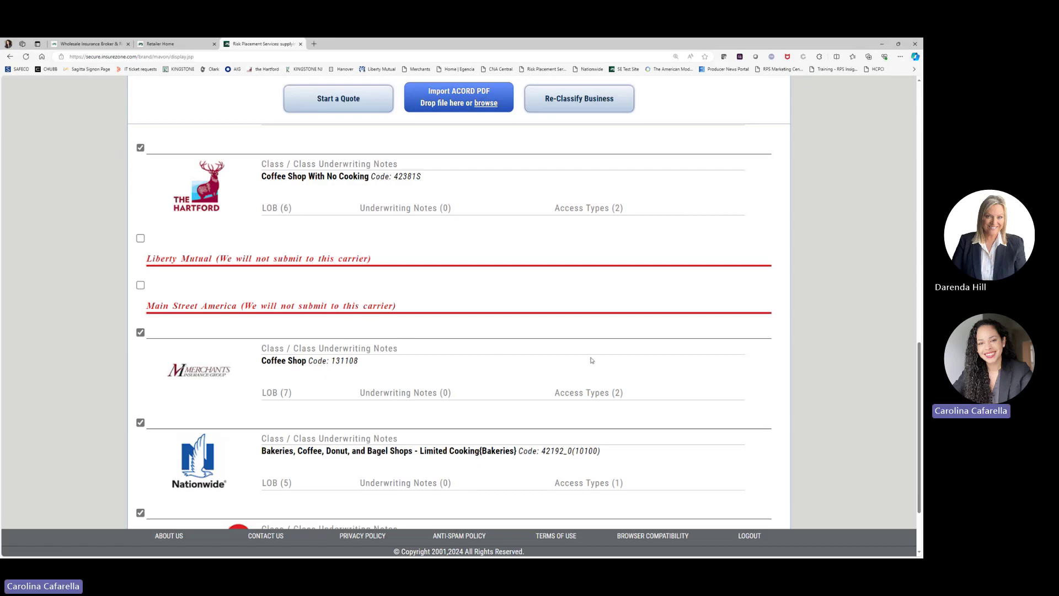
scroll(619, 369, down, 1)
scroll(619, 369, down, 1)
scroll(618, 369, up, 5)
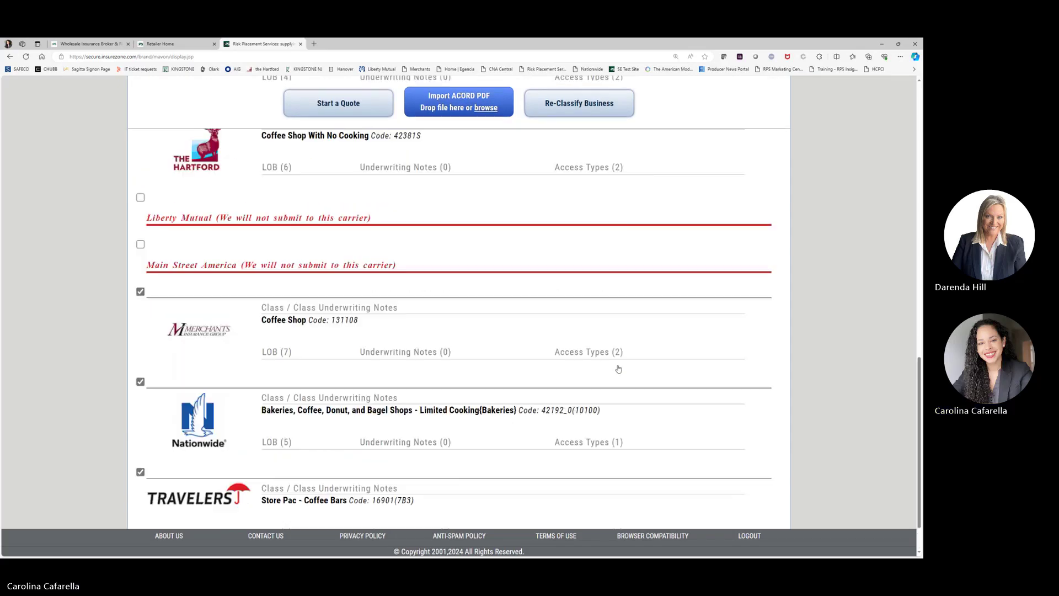
scroll(618, 368, up, 1)
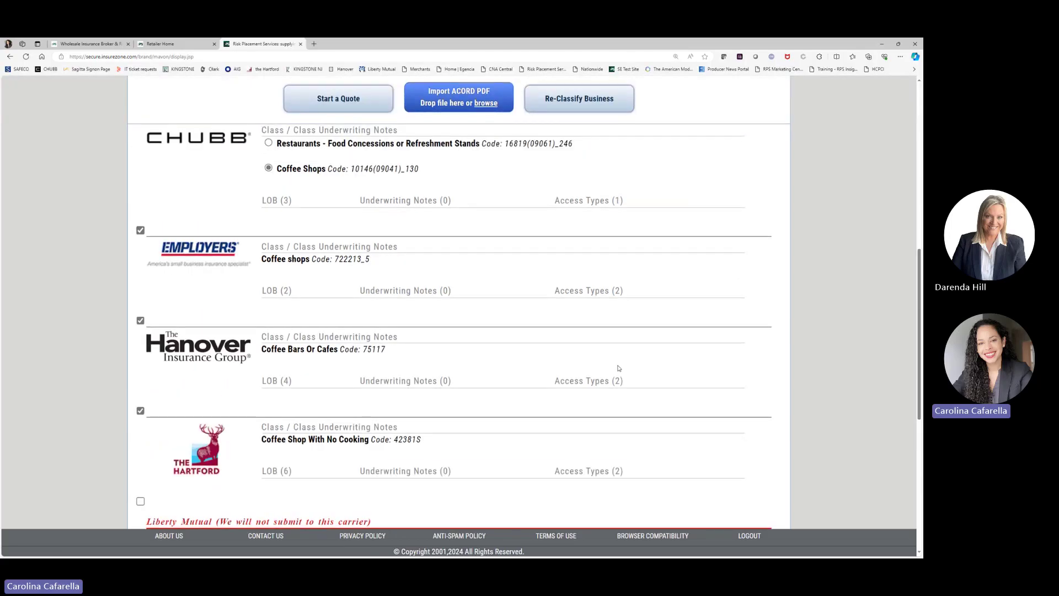
scroll(539, 339, up, 2)
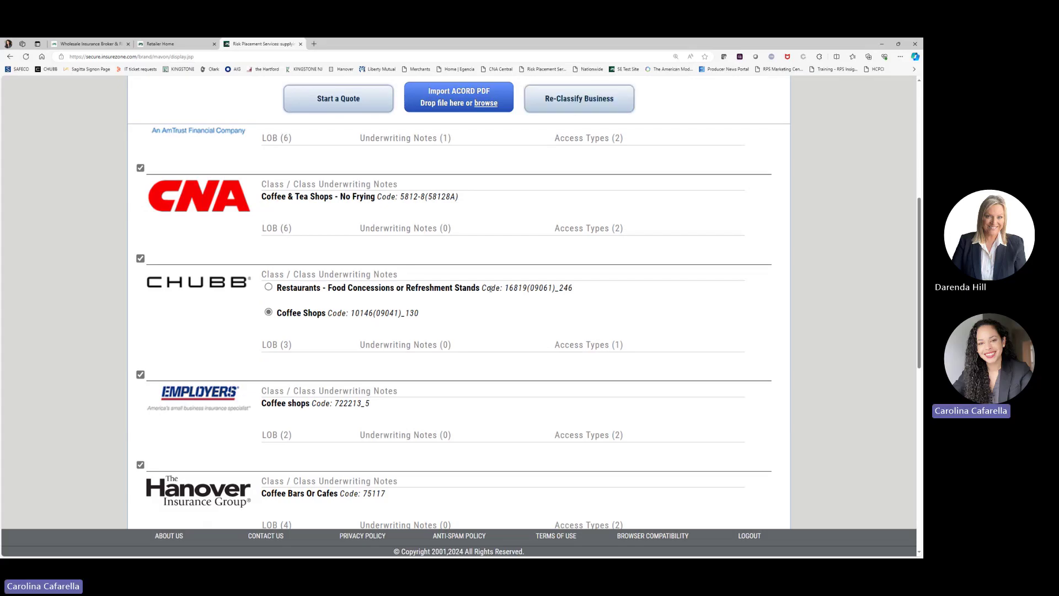
scroll(490, 298, up, 1)
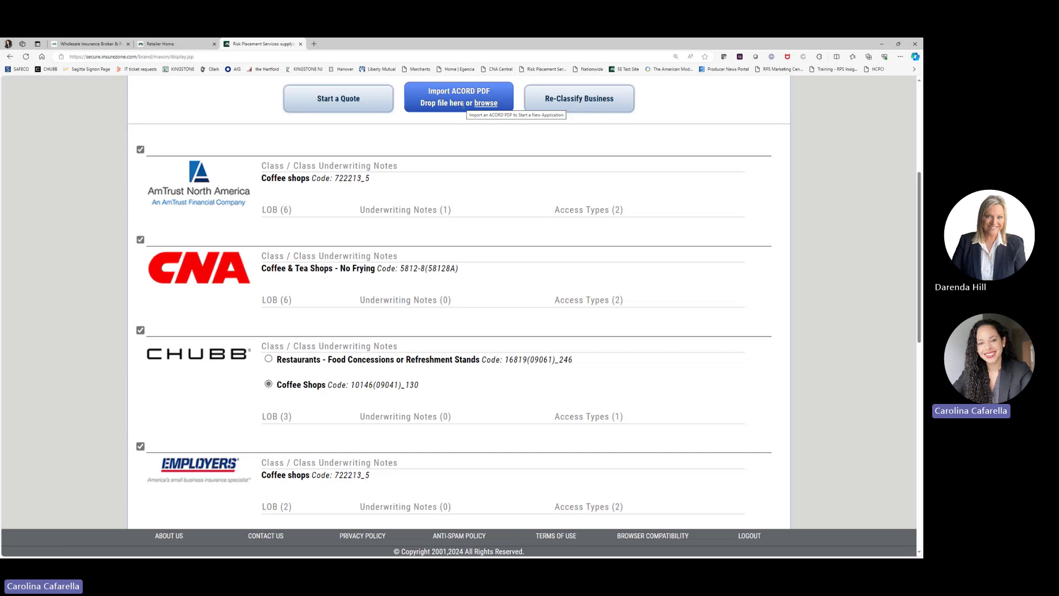
Step: Start a Workers' Compensation quote for the coffee shop and scroll its Coverage Selection page
click(337, 101)
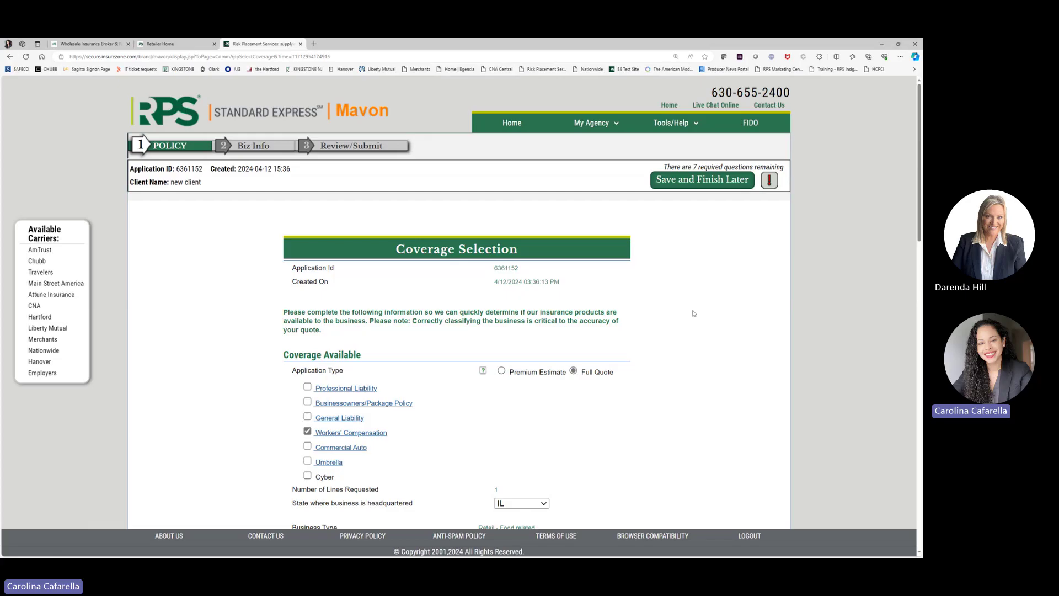
scroll(693, 313, down, 1)
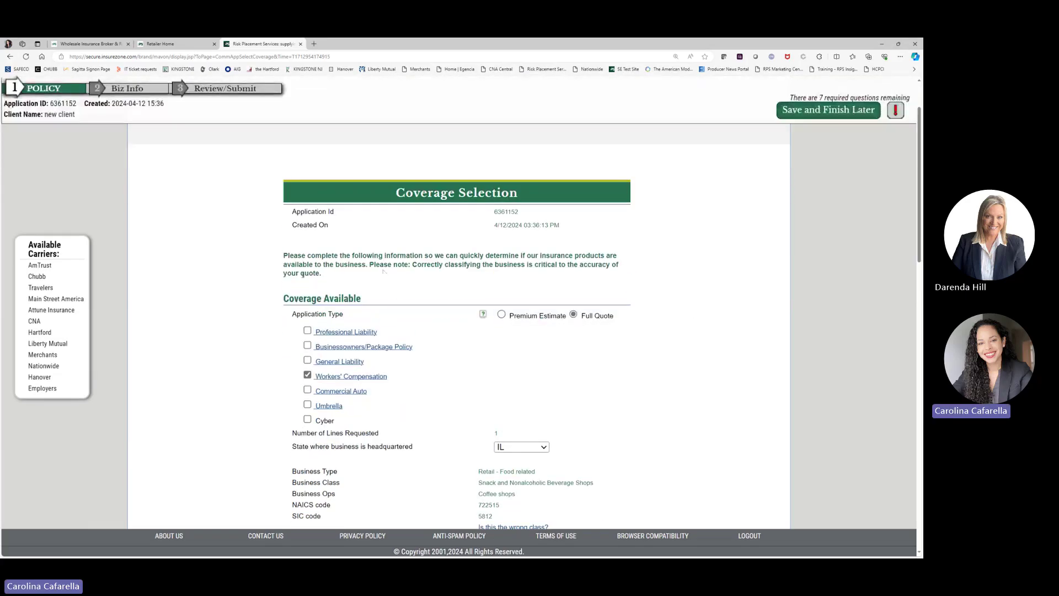
scroll(303, 294, down, 1)
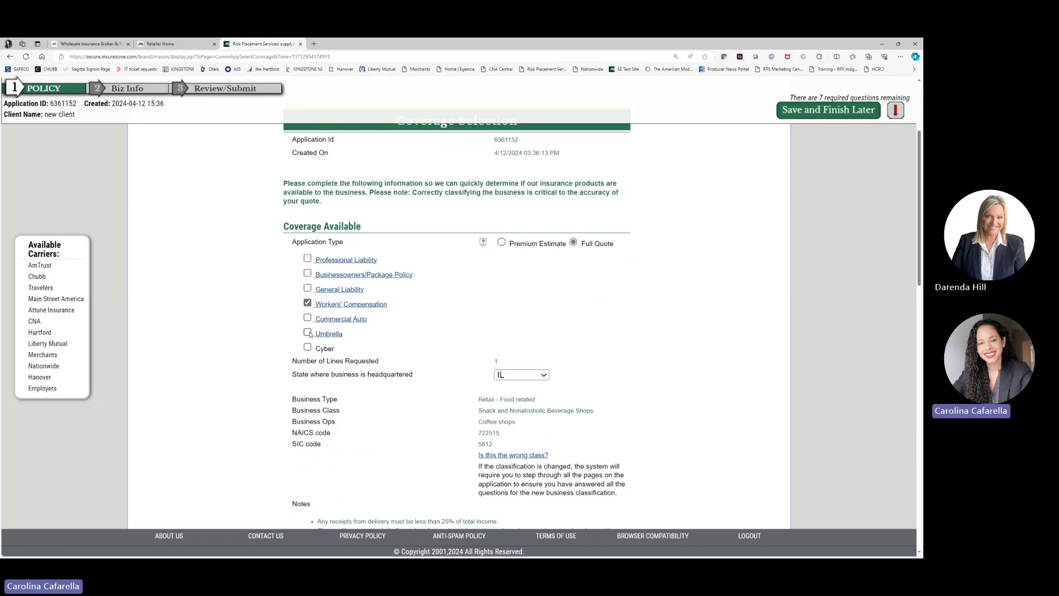
scroll(512, 322, down, 1)
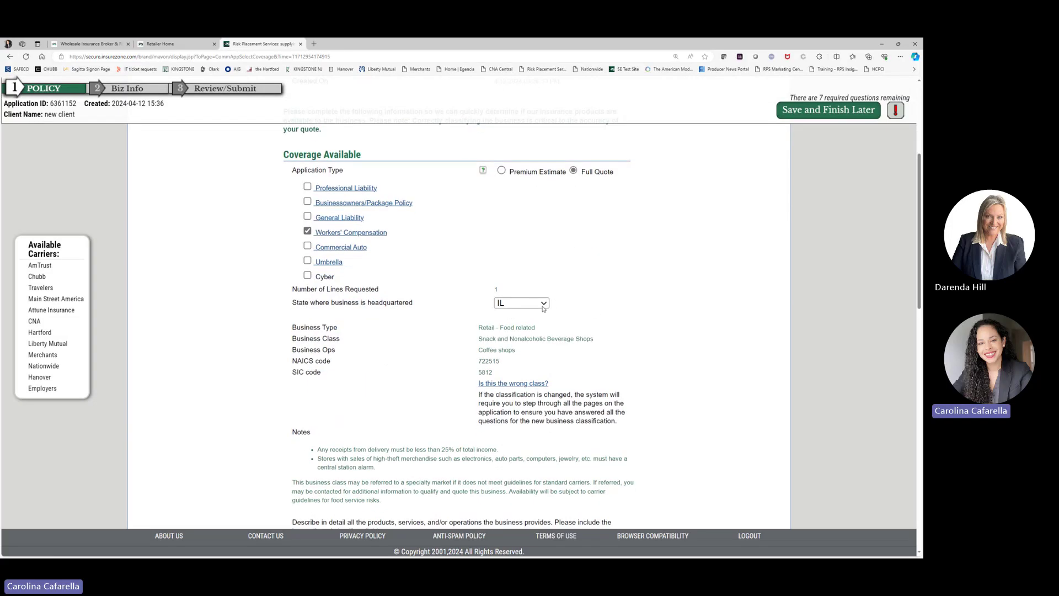
scroll(596, 312, down, 2)
scroll(596, 312, down, 1)
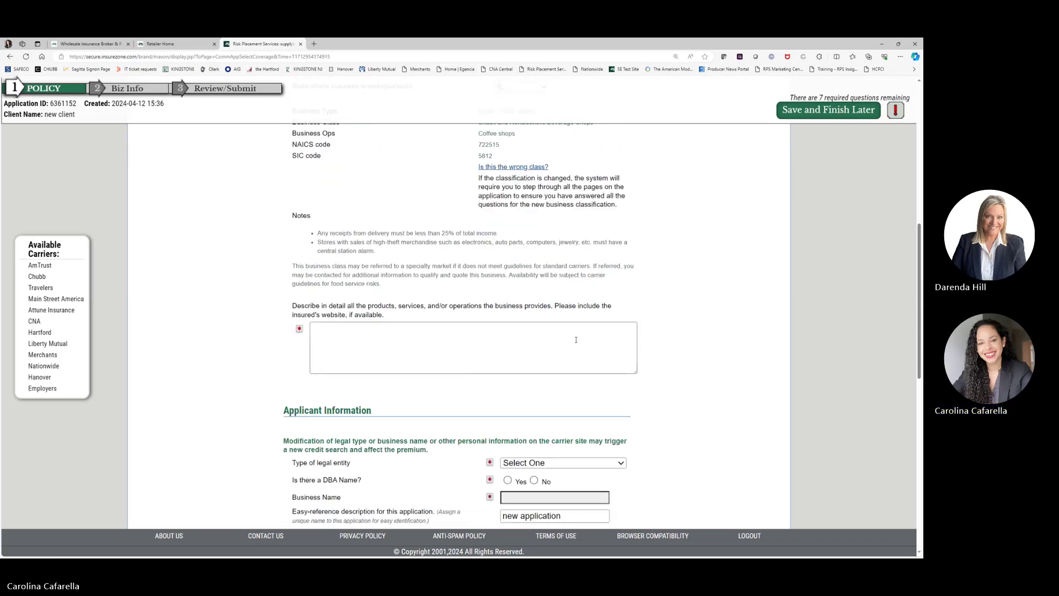
Step: Click into the business description box and review the rest of the Full Quote IL form
click(576, 340)
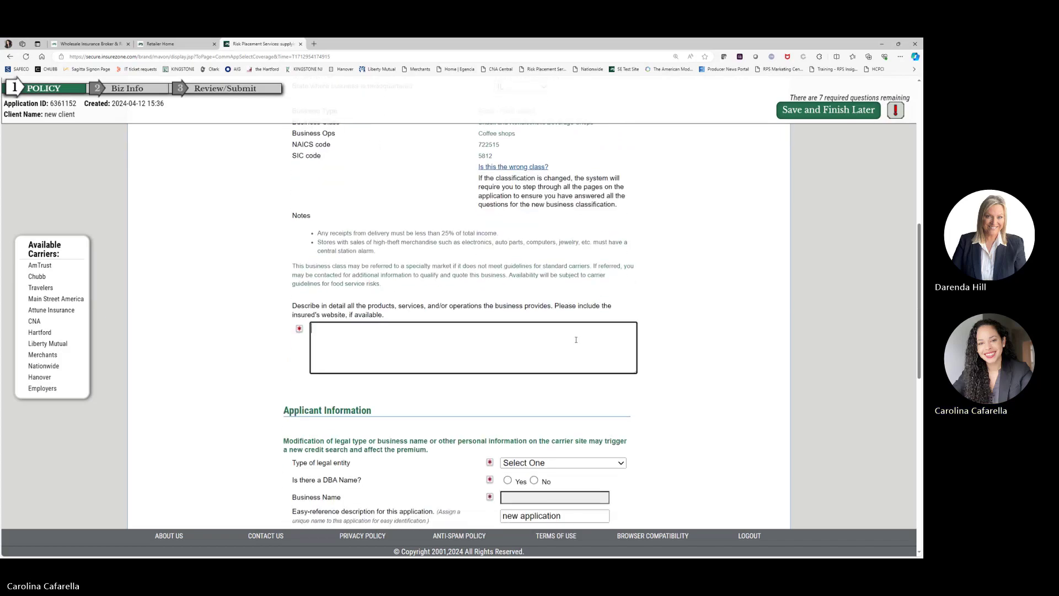
scroll(576, 340, down, 1)
mouse_move(494, 399)
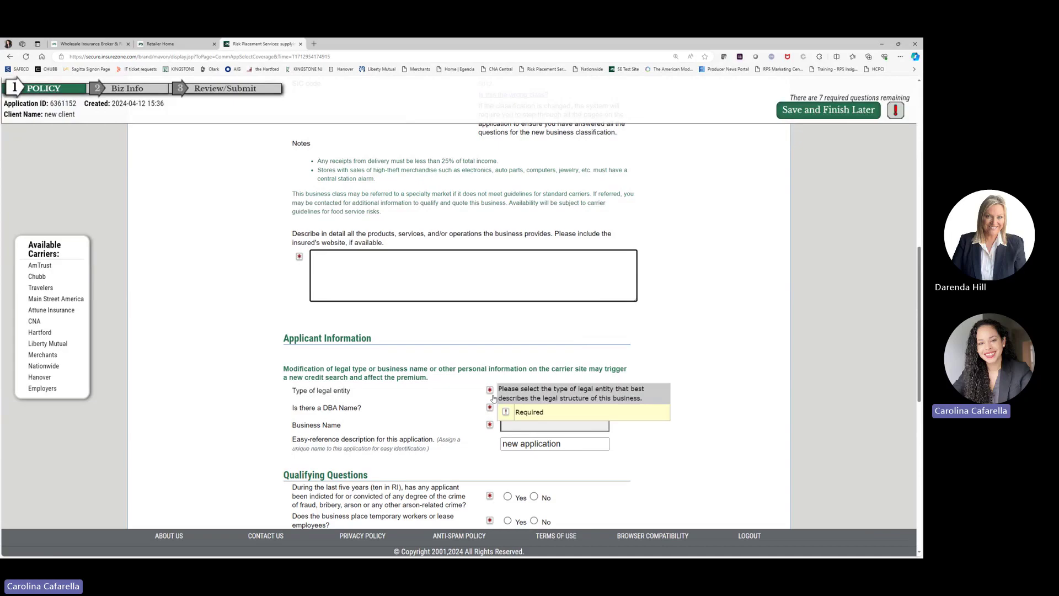
click(680, 359)
scroll(680, 359, down, 3)
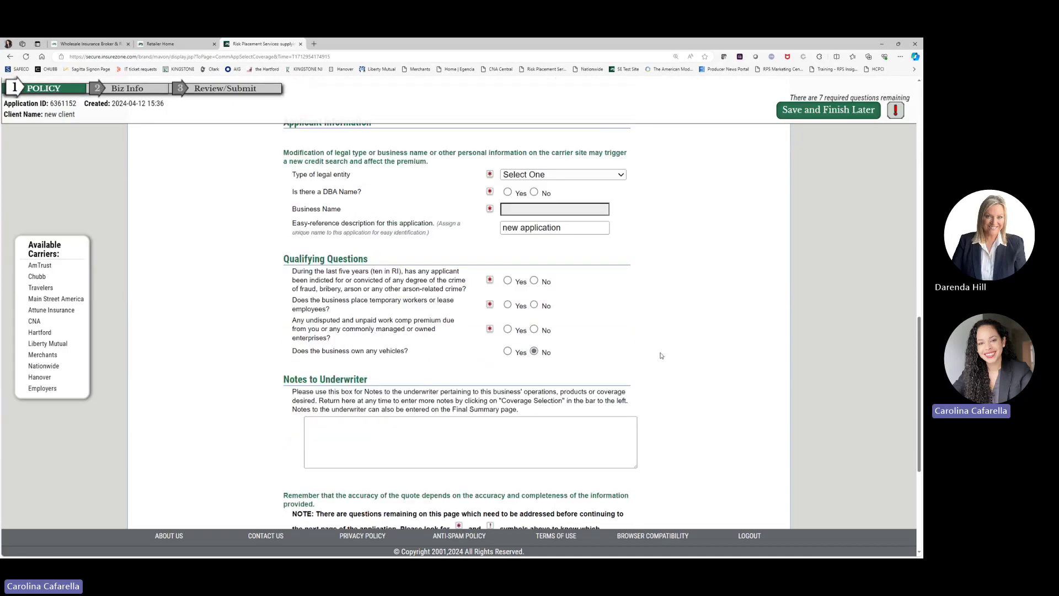
scroll(596, 350, down, 2)
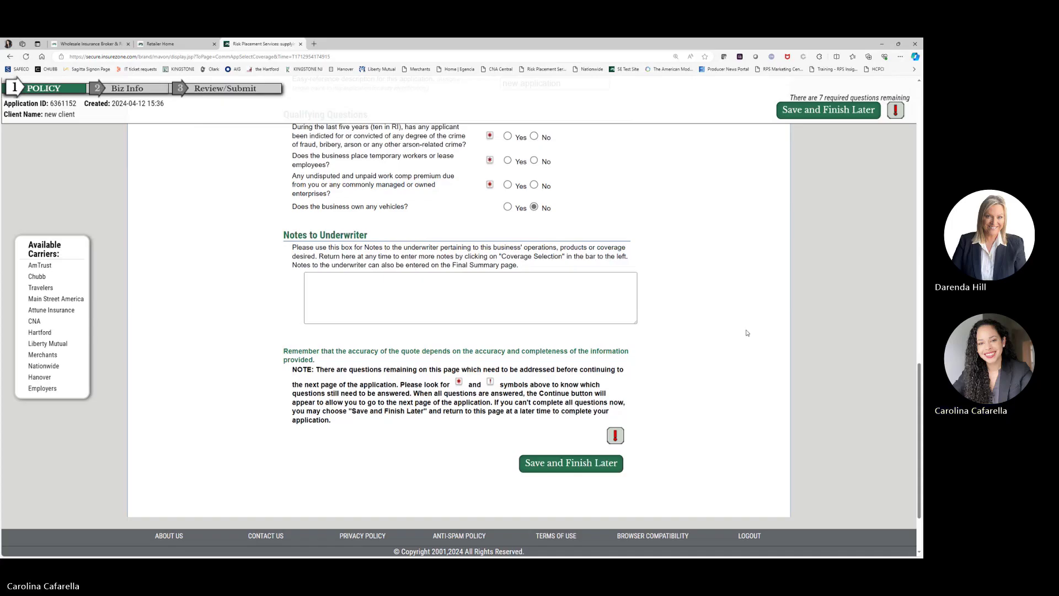
scroll(745, 331, up, 4)
scroll(747, 332, up, 15)
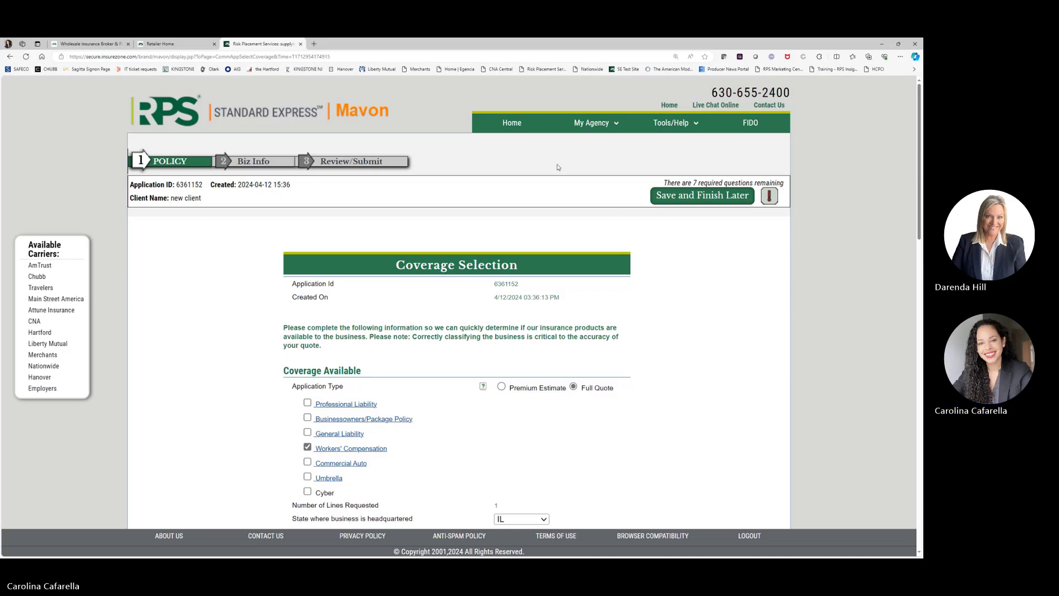
Step: Return home and open My Agency > Dashboard listing apps submitted in the past 28 days
click(521, 133)
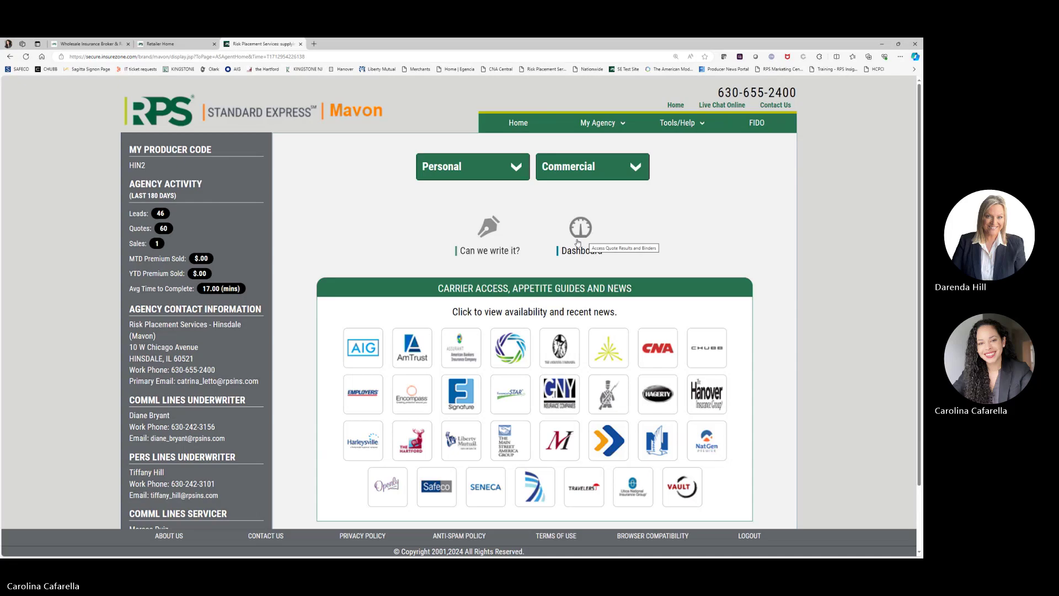
mouse_move(607, 126)
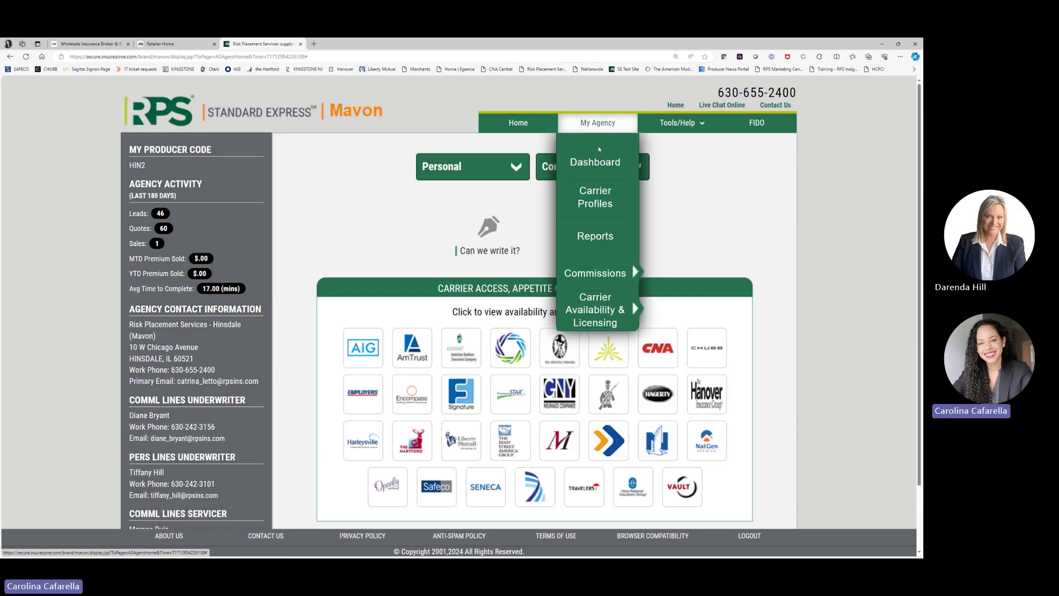
click(598, 165)
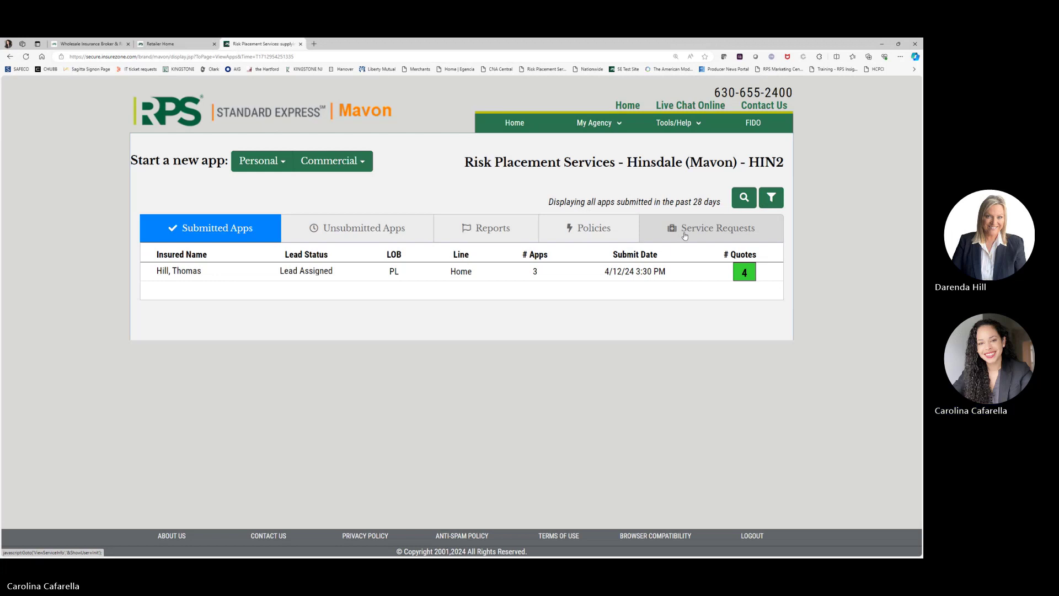
Step: Switch to the Policies list of 24 policies and expand its search filter panel
click(587, 234)
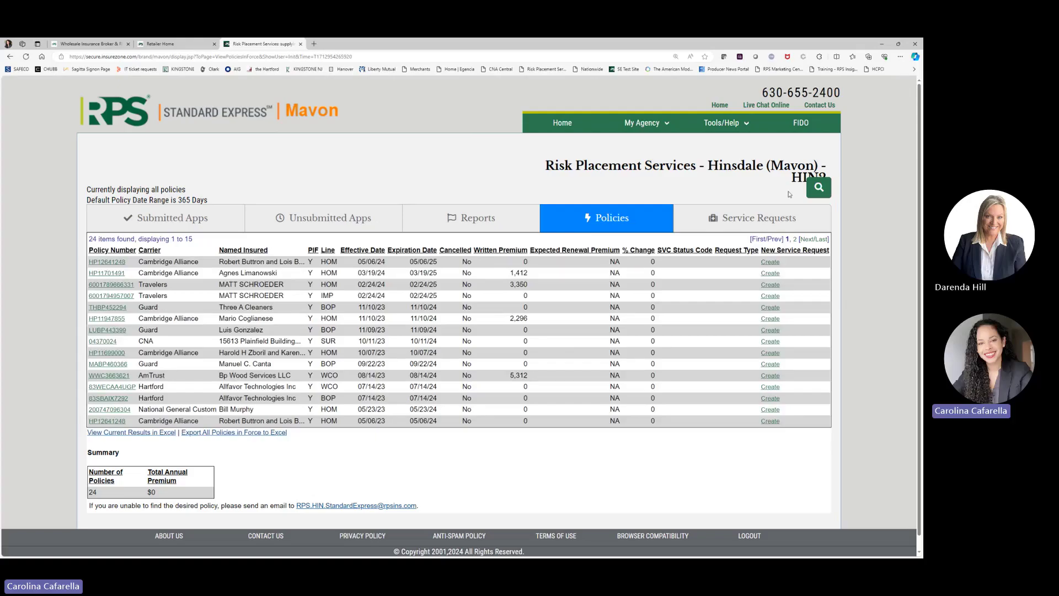
click(820, 188)
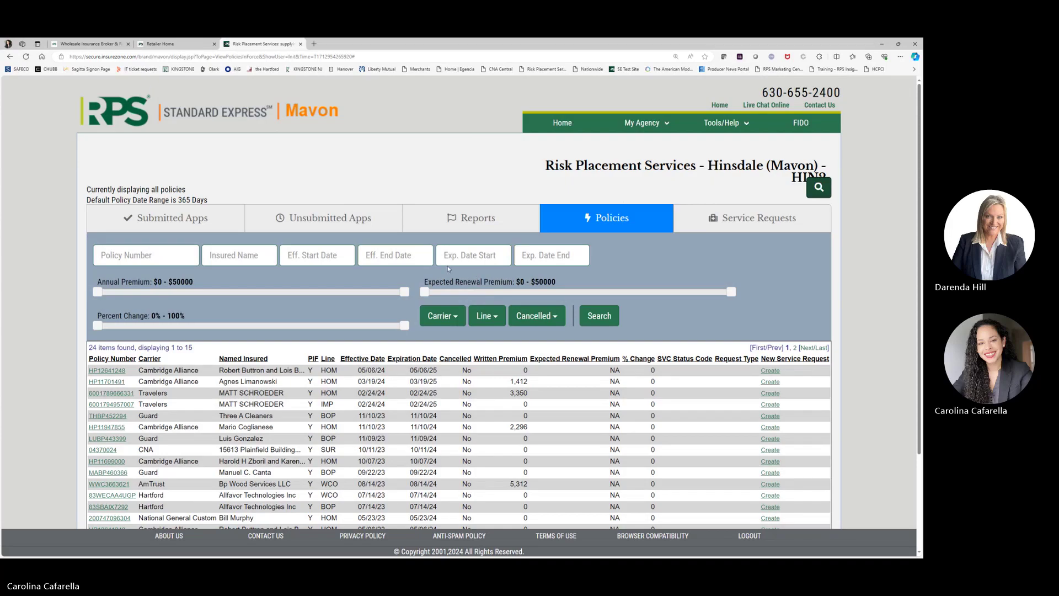
scroll(71, 279, down, 1)
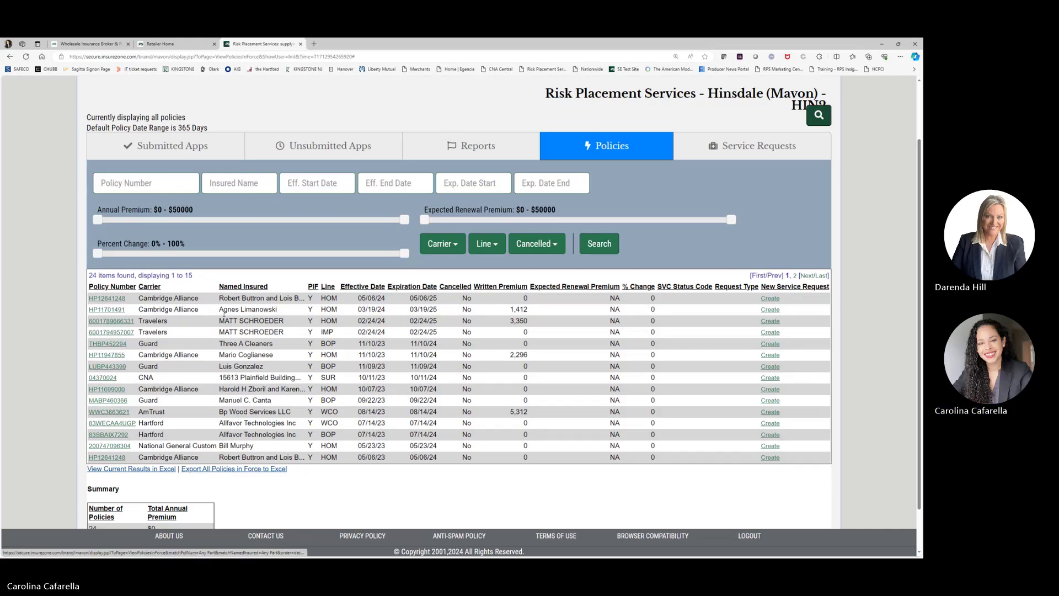
Step: Open the Travelers Inland Marine Personal policy summary and create a new service request
click(115, 334)
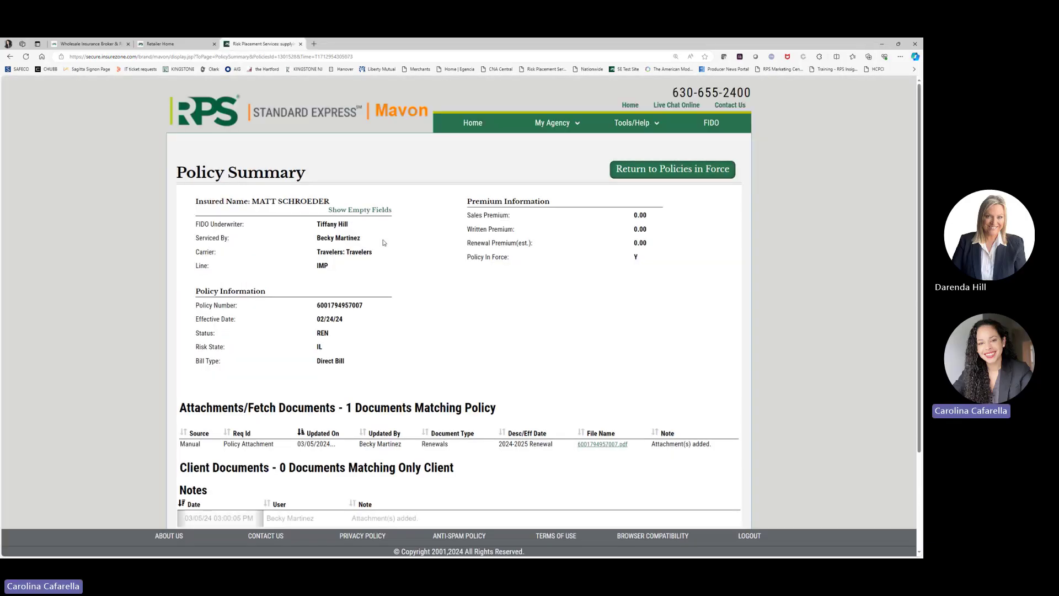
scroll(557, 276, down, 2)
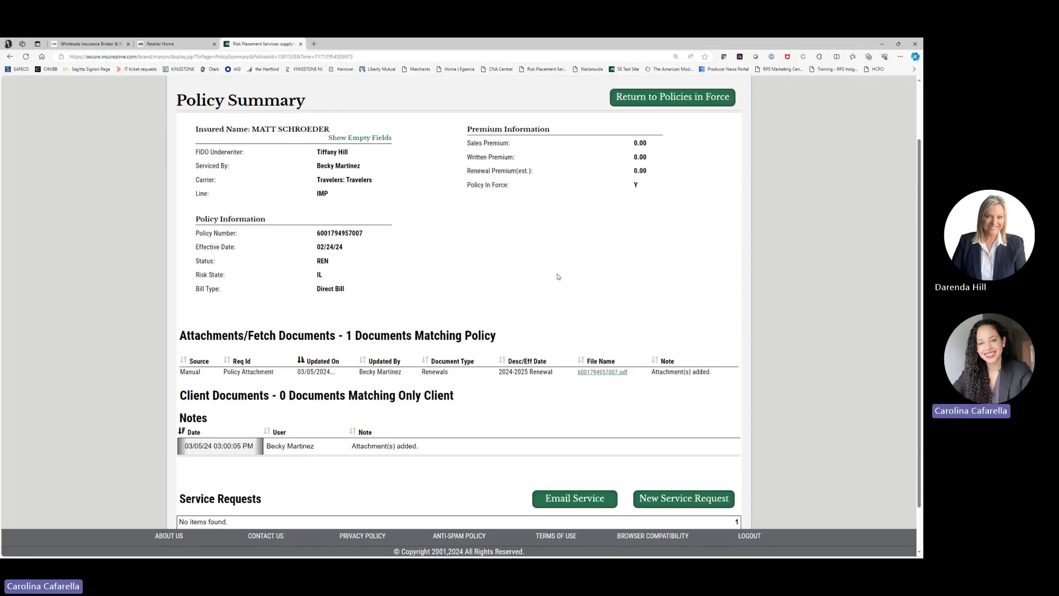
scroll(557, 277, down, 2)
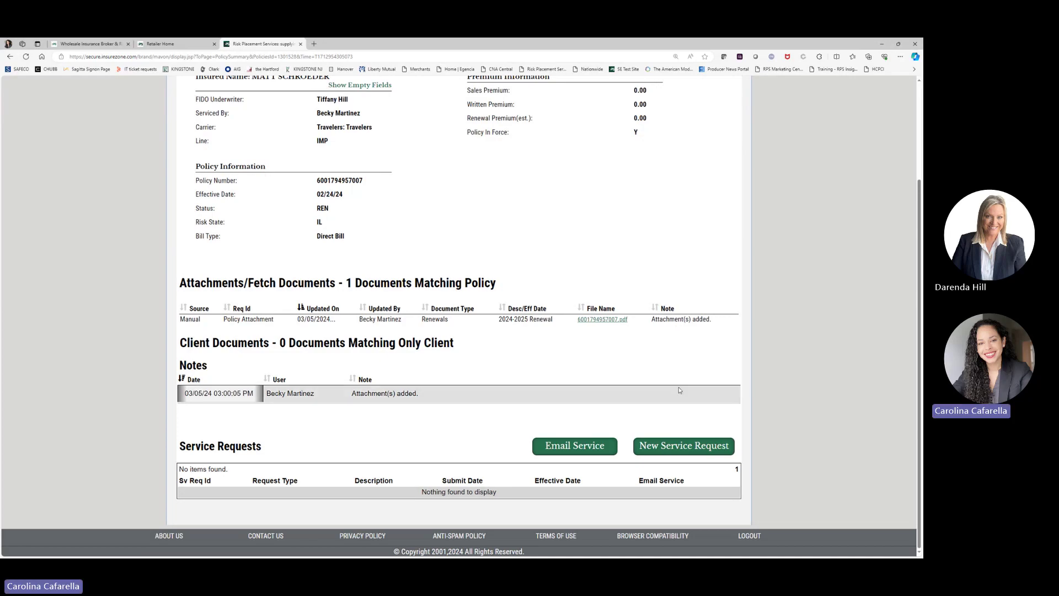
click(681, 453)
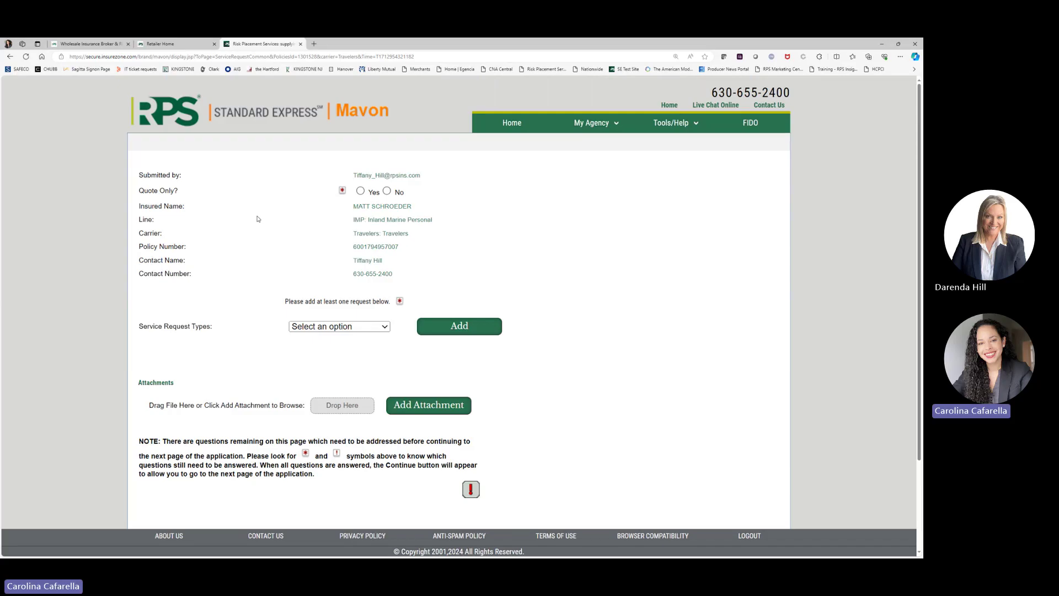
Step: Answer No to Quote Only and add a Policy Docs service request type
click(387, 192)
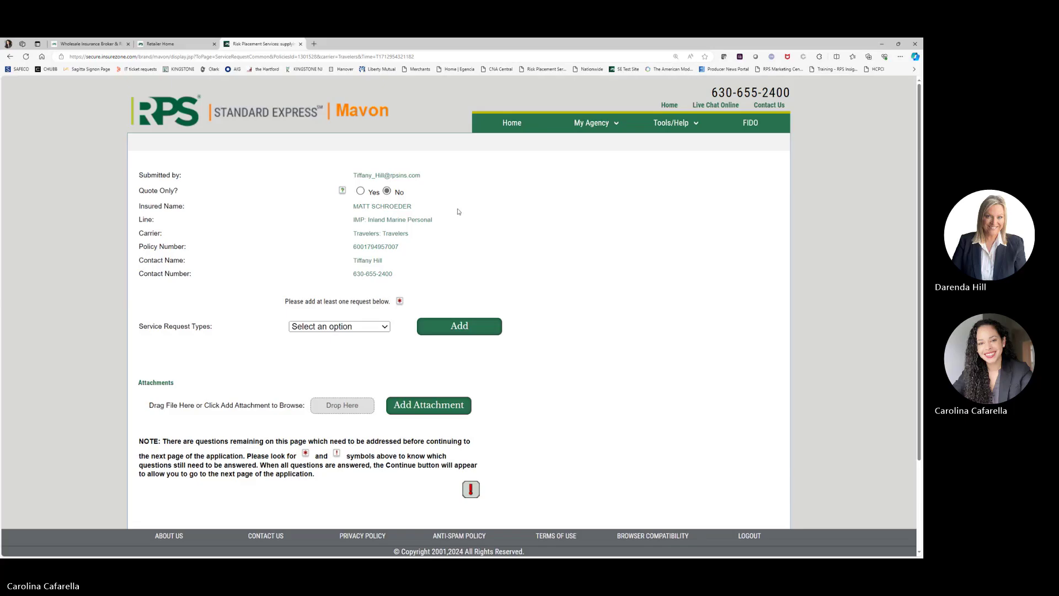
scroll(365, 210, down, 3)
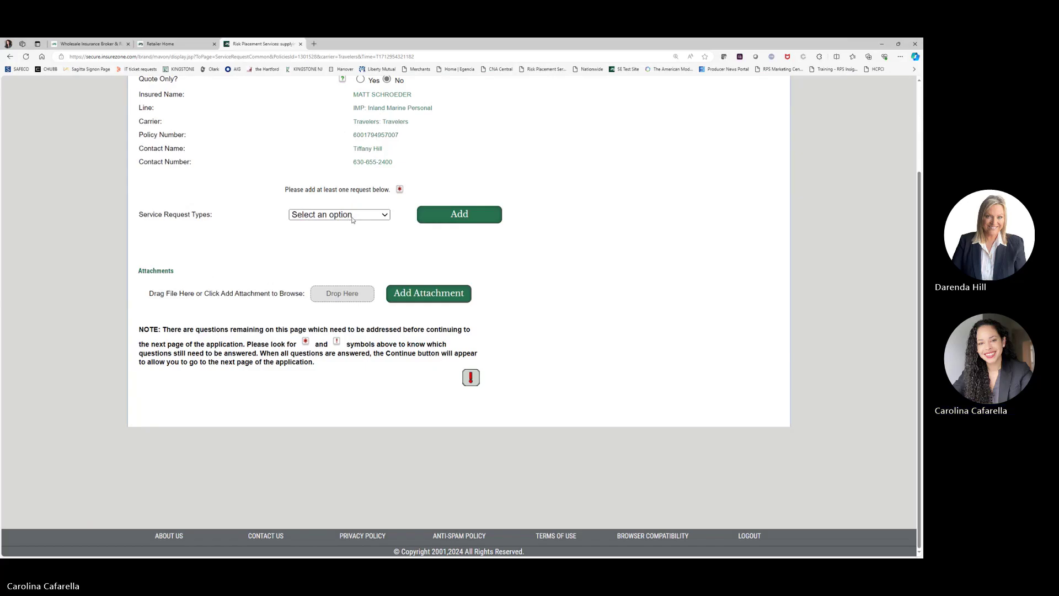
click(348, 219)
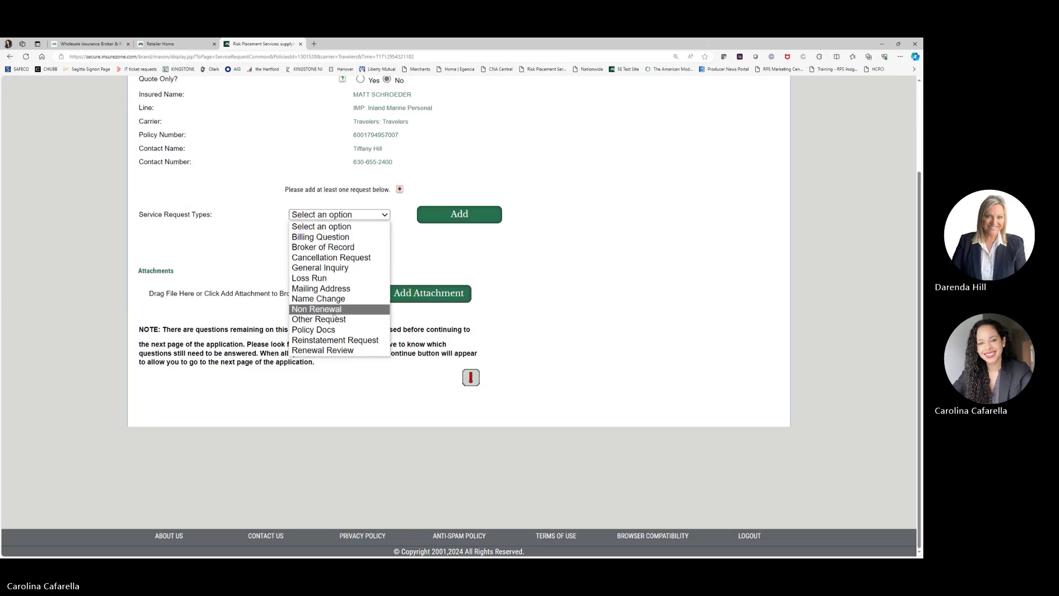
click(332, 330)
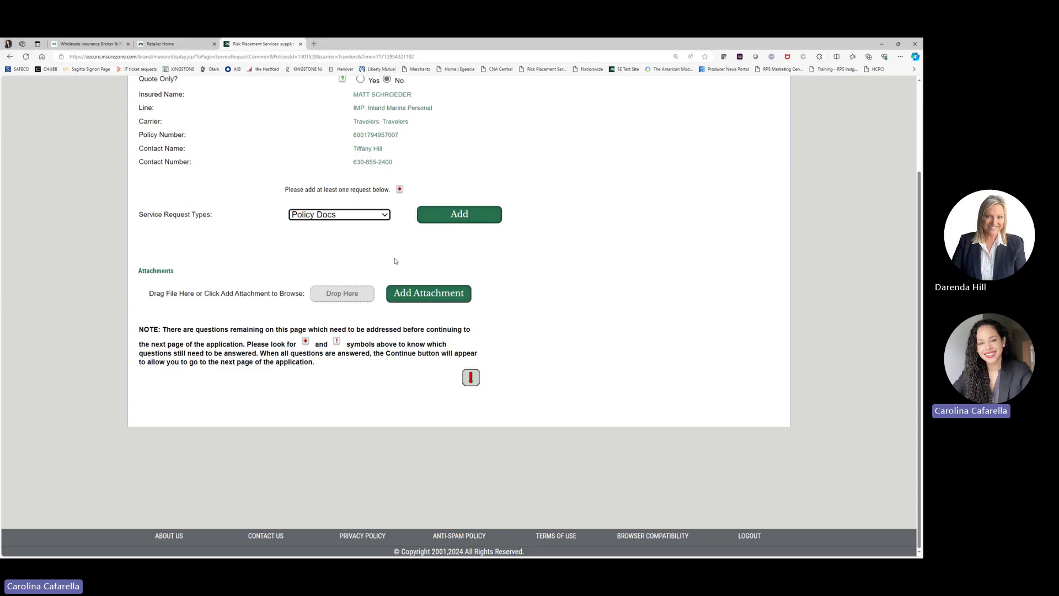
click(452, 220)
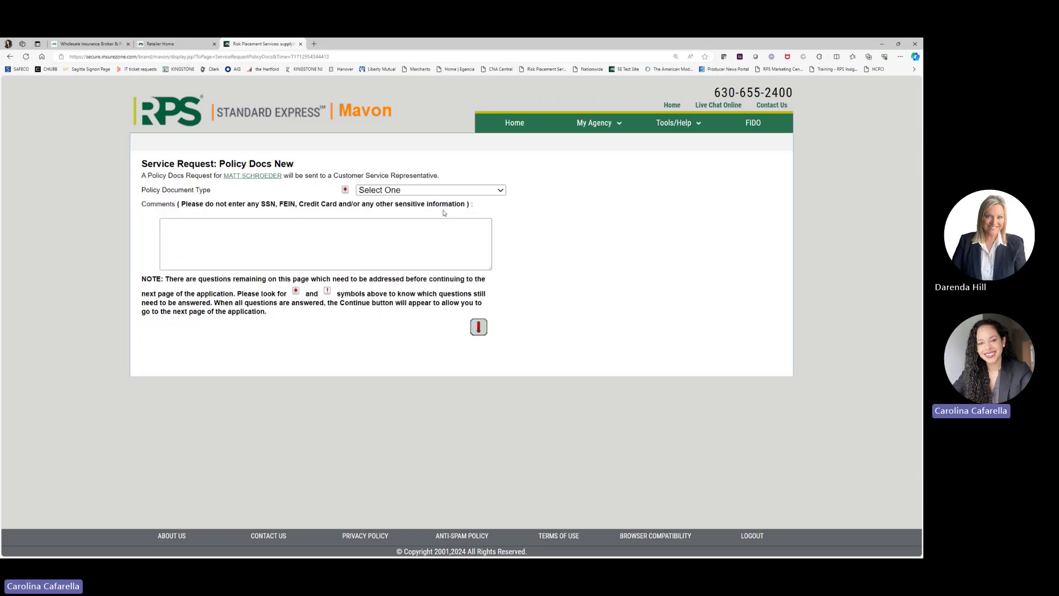
Step: Choose Renewals as document type, comment 'Please forward policy terms for 24-25', and continue
click(437, 194)
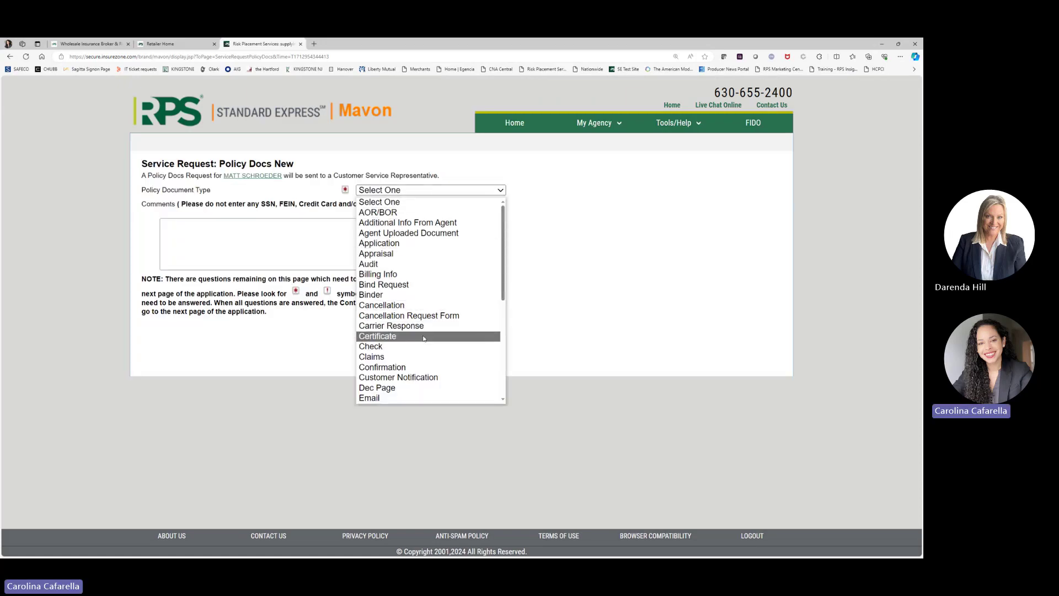
scroll(425, 325, down, 5)
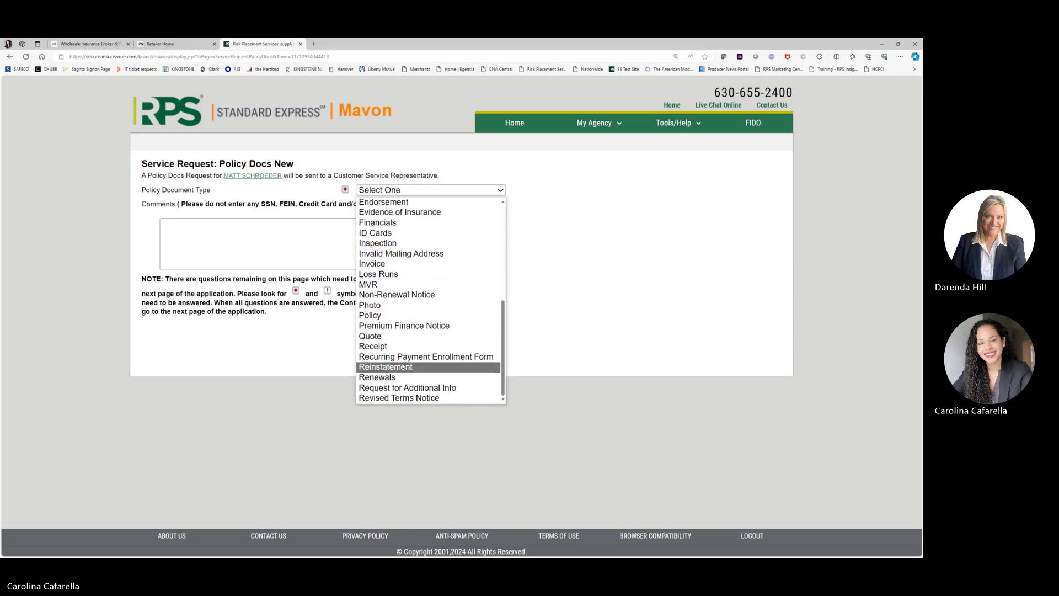
click(381, 379)
click(346, 249)
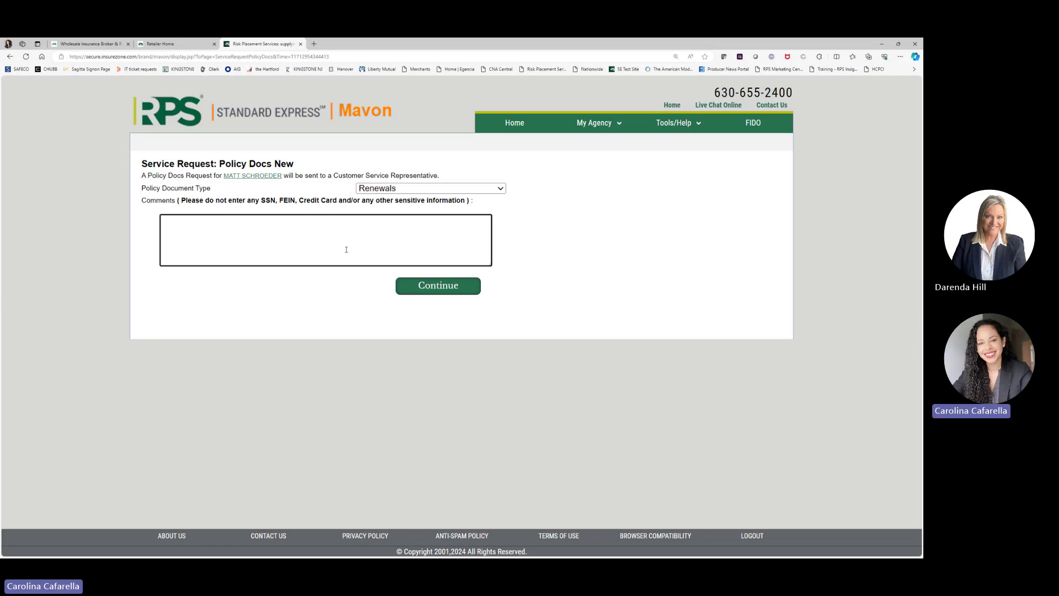
text(Please forwa)
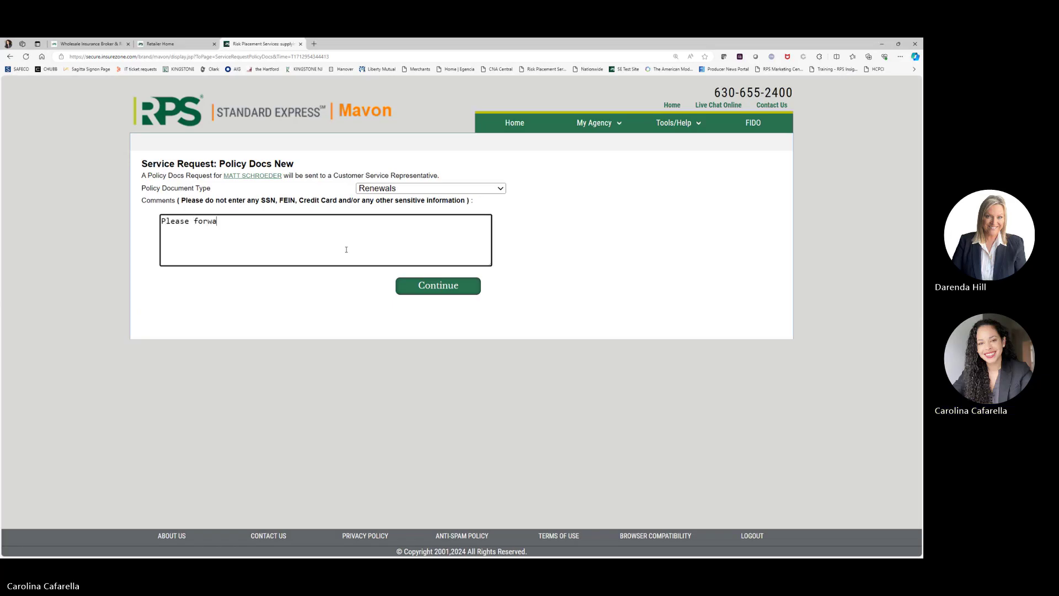
text(rd policy terms for 24-25)
click(540, 230)
click(452, 286)
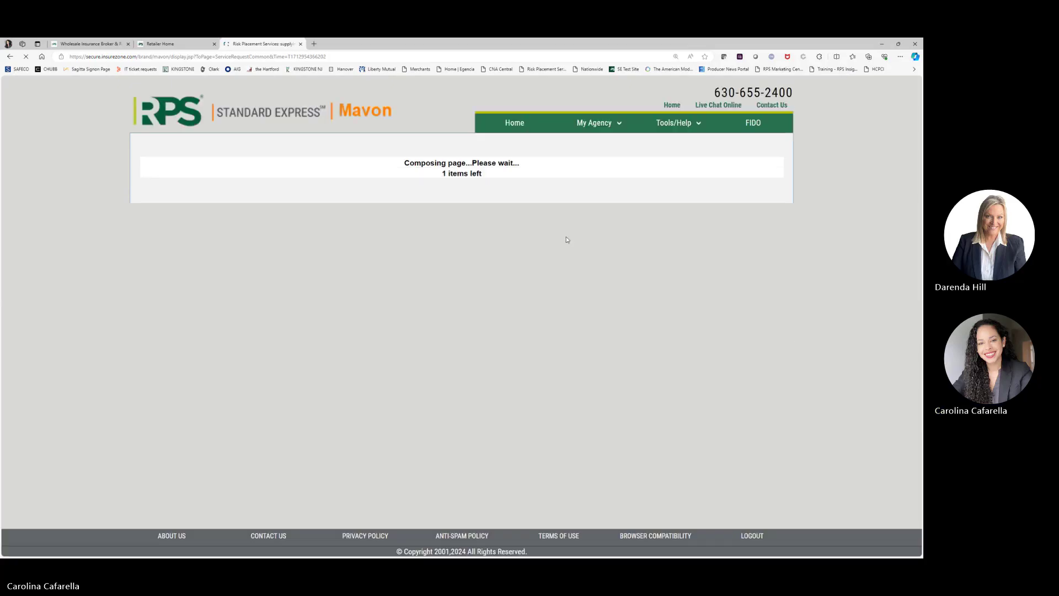
Step: Skip adding an attachment to the Policy Docs renewal request and go on to its summary
scroll(561, 234, down, 2)
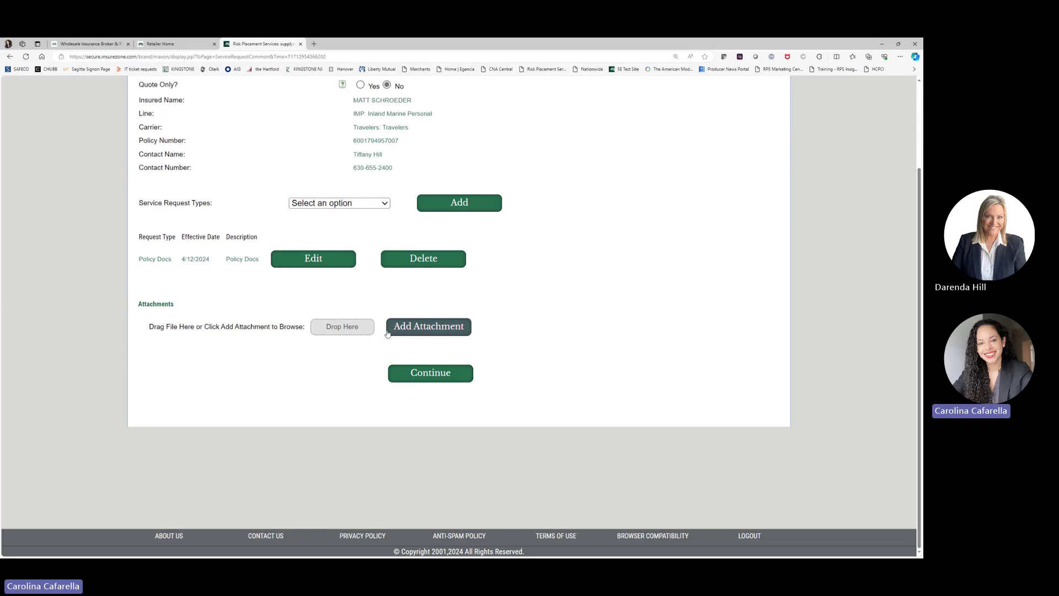
click(419, 331)
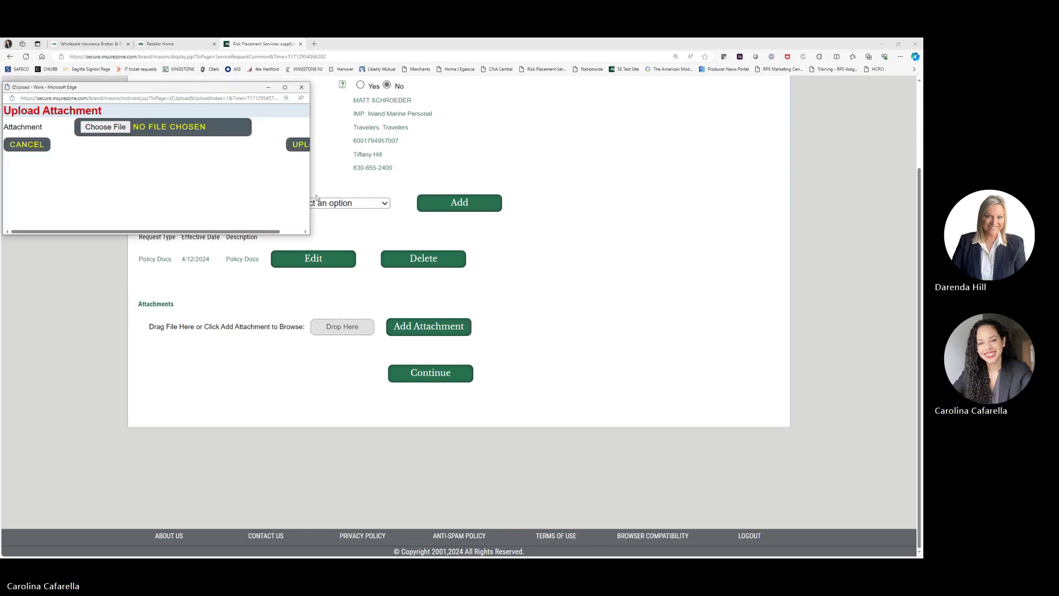
click(302, 87)
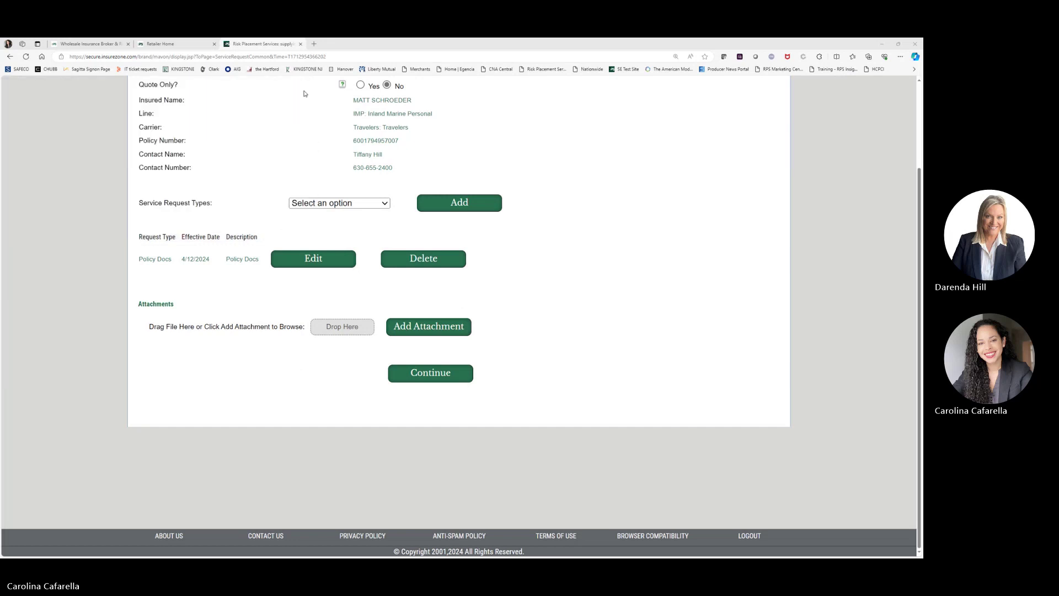
click(428, 378)
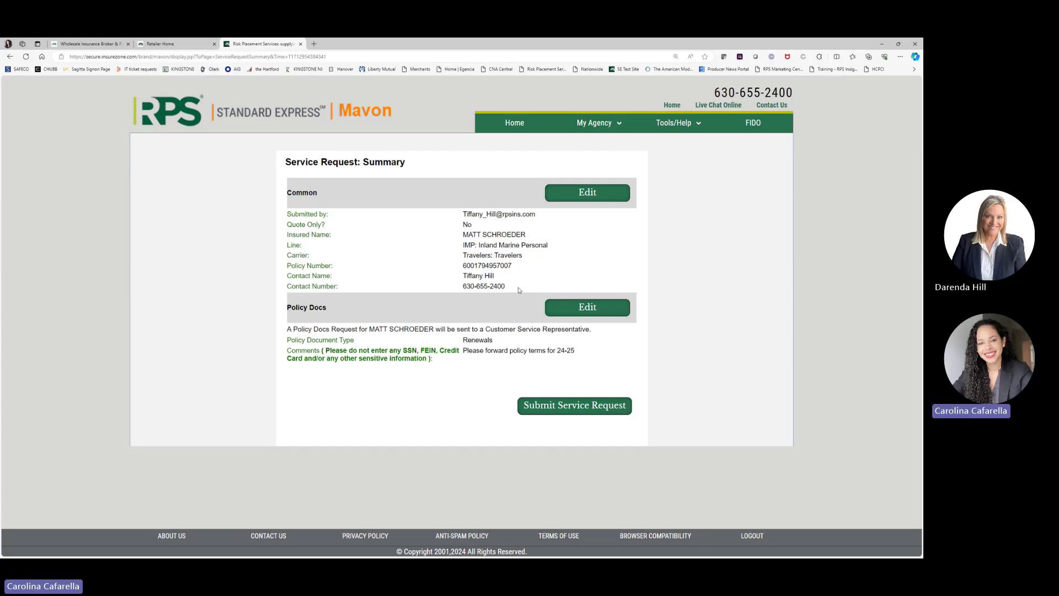
Step: Submit the Policy Docs renewal request and dismiss the thank-you confirmation
click(552, 410)
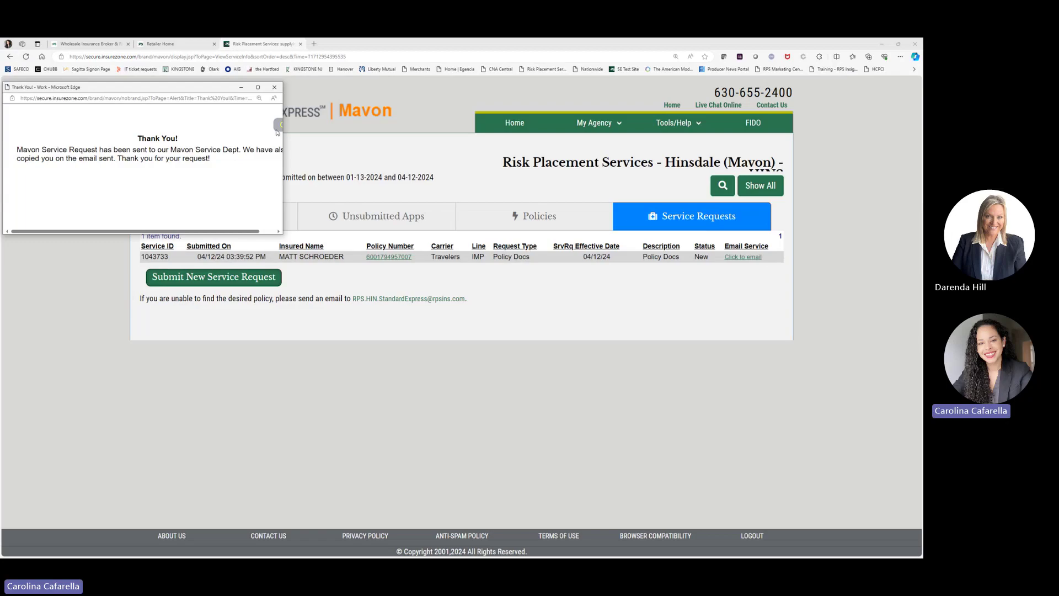
click(277, 131)
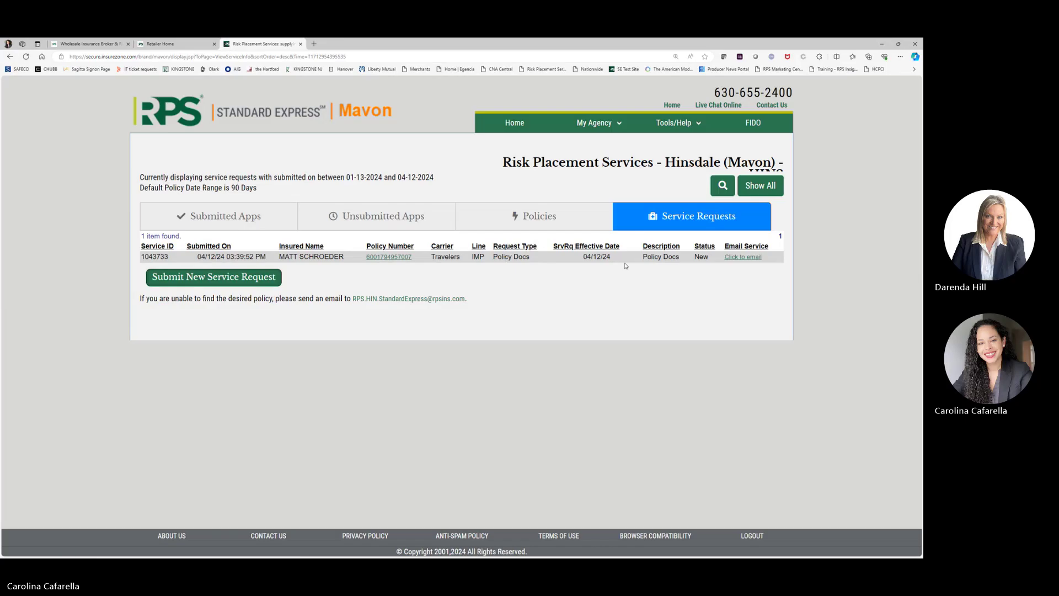
click(397, 259)
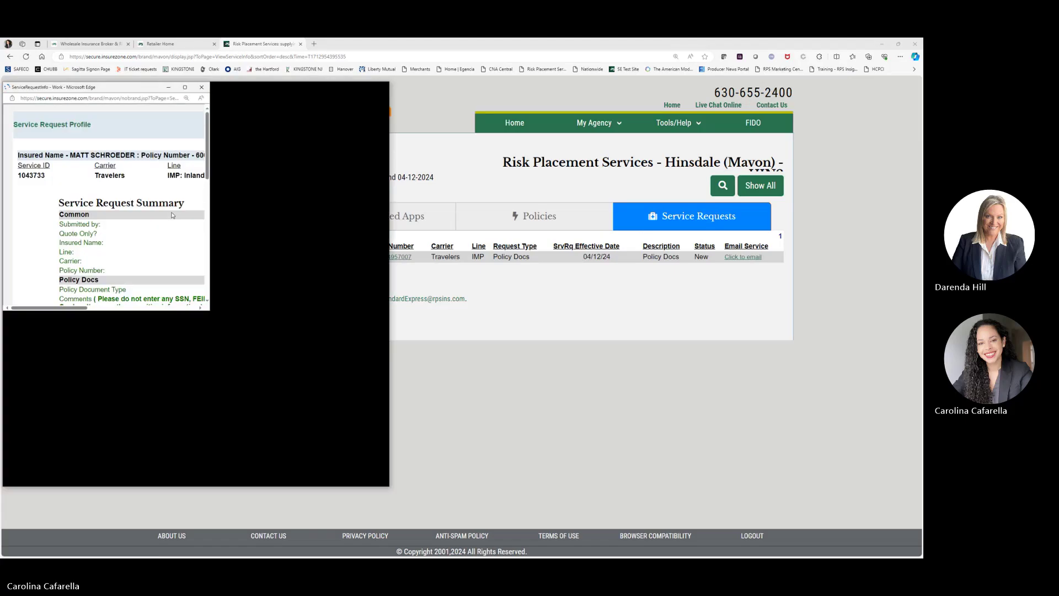
scroll(296, 217, down, 4)
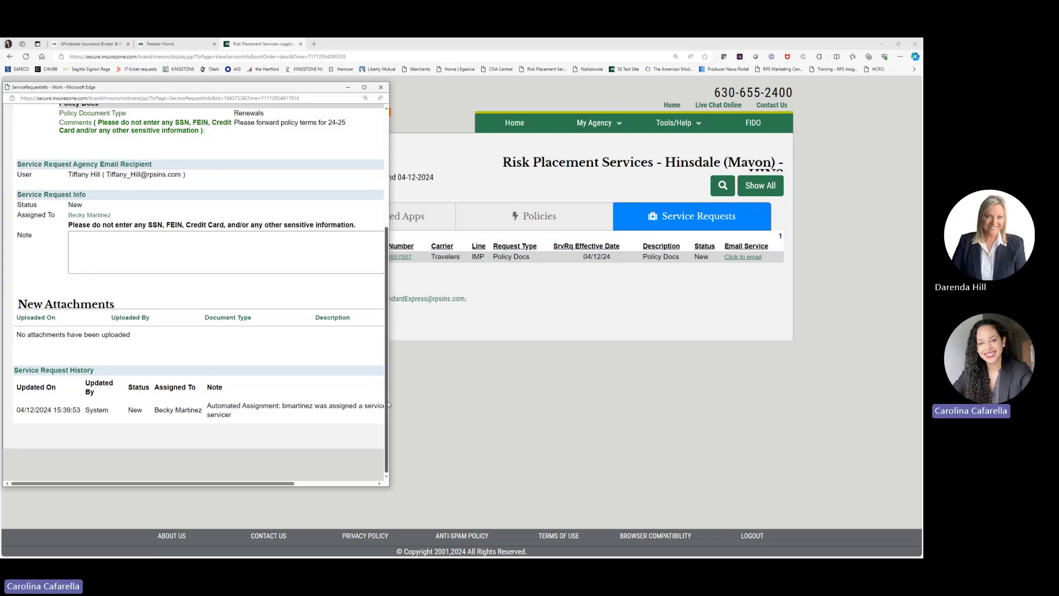
drag(390, 401, 444, 398)
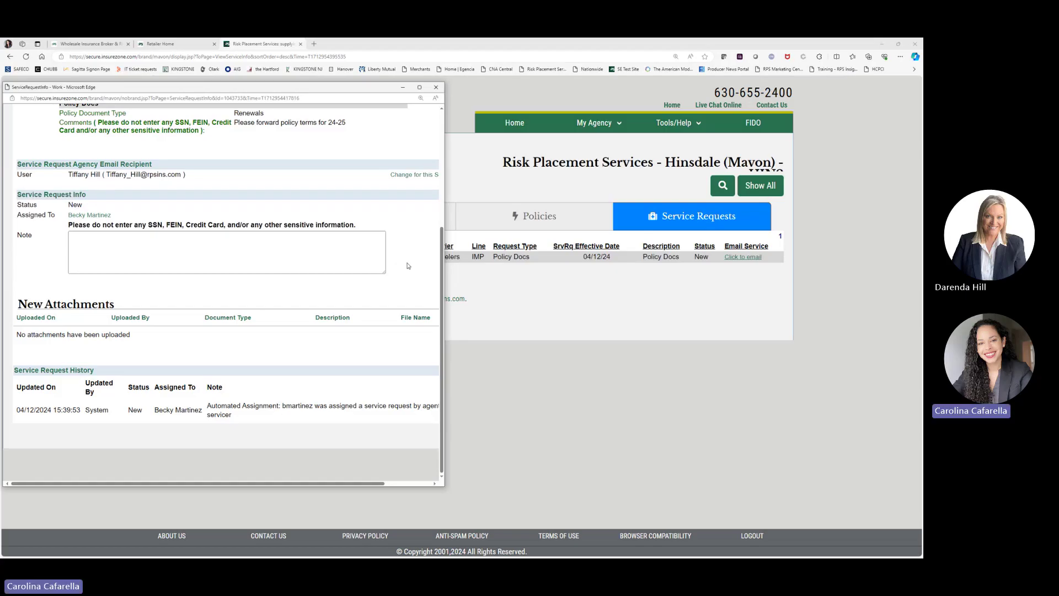
scroll(409, 261, up, 3)
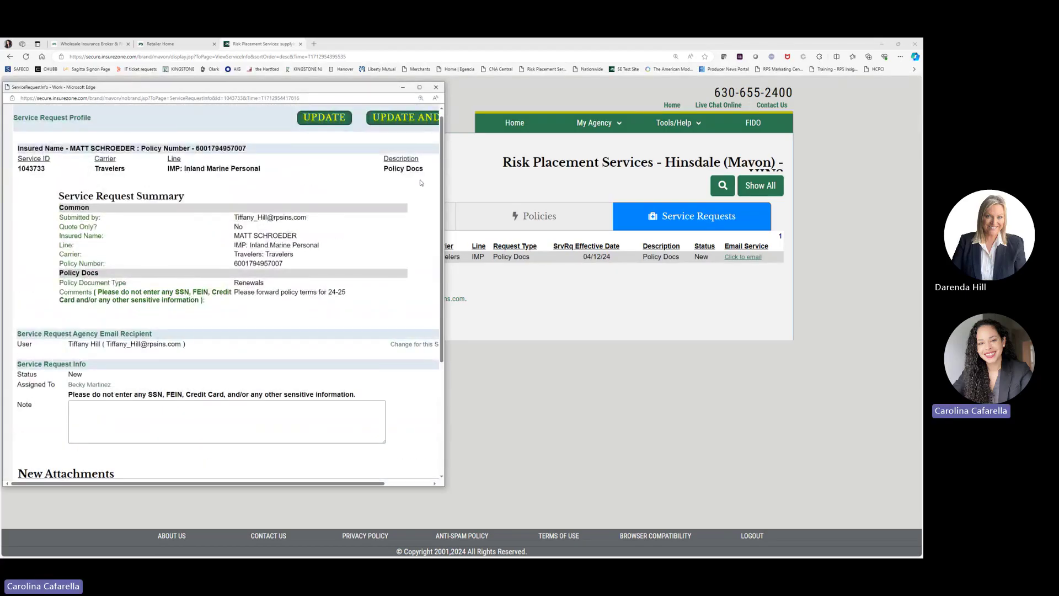
click(436, 88)
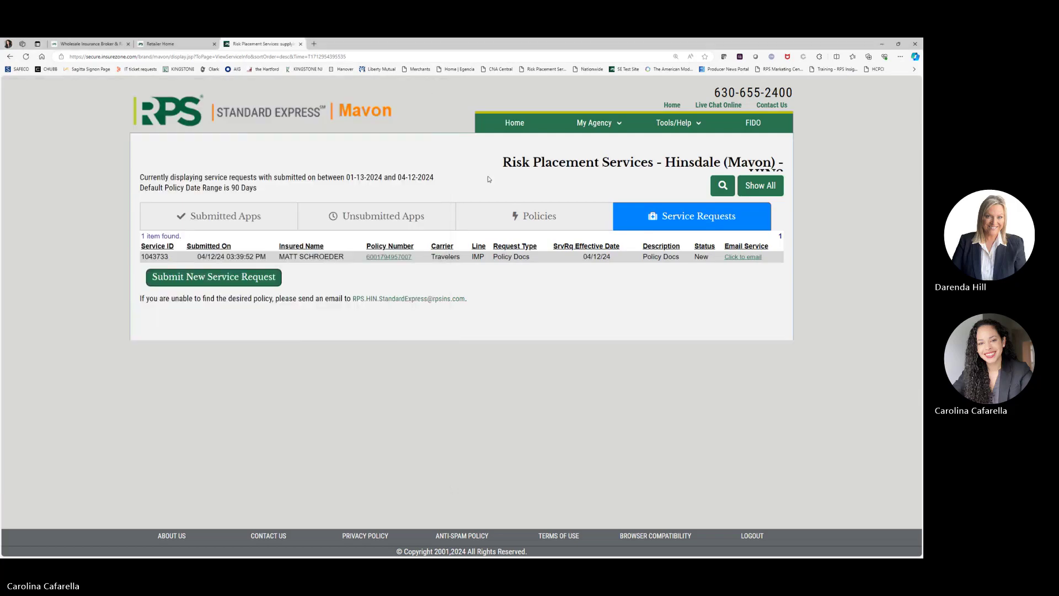
Step: Return to the agent home page showing 46 leads, 60 quotes and 1 sale
click(515, 124)
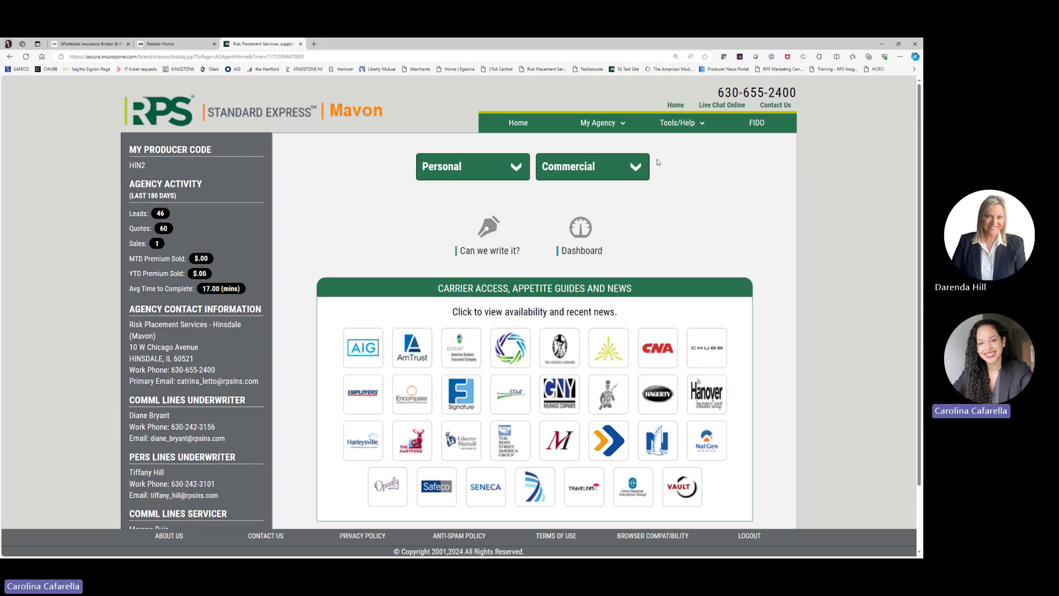
mouse_move(683, 128)
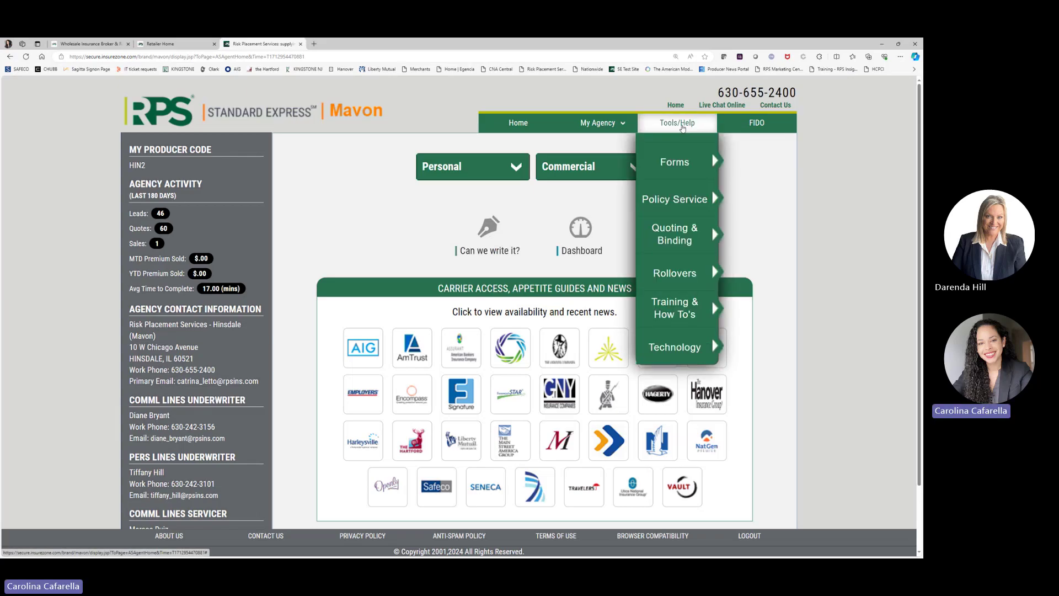